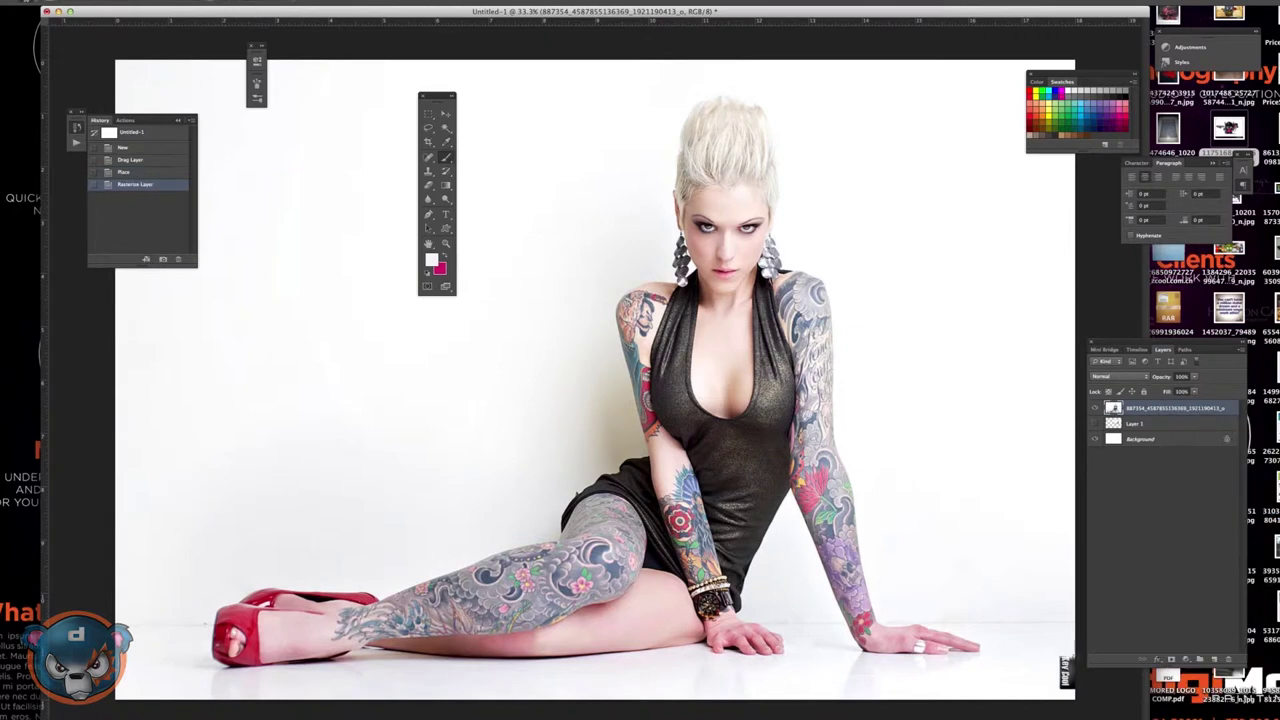
Select the bottom floor strip, add a new layer and fill it with blue-grey
drag(532, 165, 1075, 700)
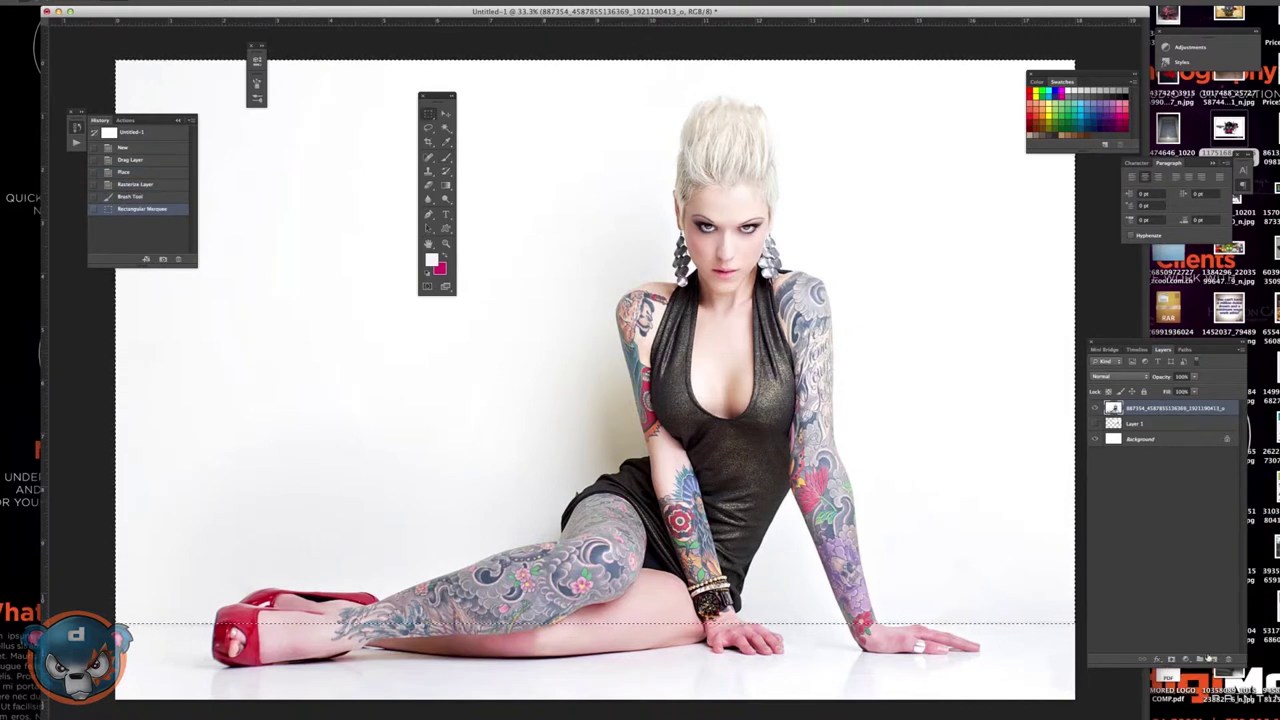
key(ctrl+shift+n)
click(432, 260)
click(300, 503)
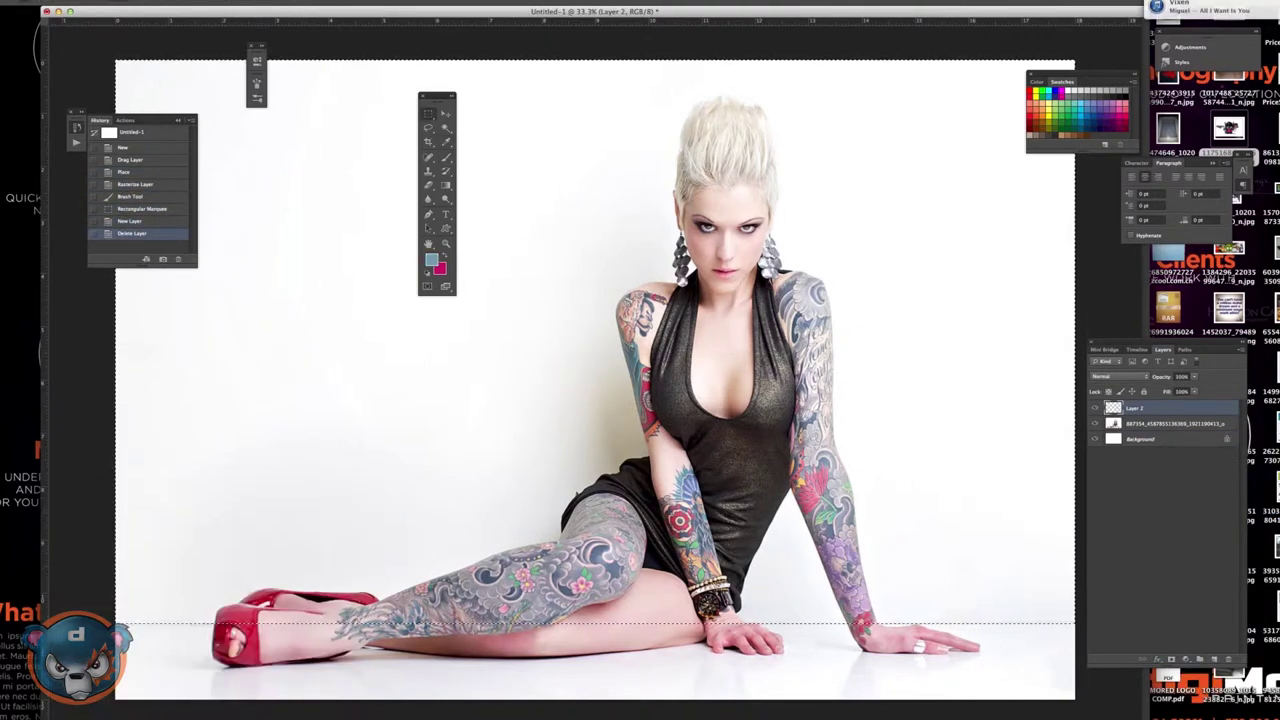
key(alt+BackSpace)
Deselect and stretch the blue-grey fill down over the floor strip
key(ctrl+d)
key(ctrl+t)
drag(595, 625, 614, 700)
key(Return)
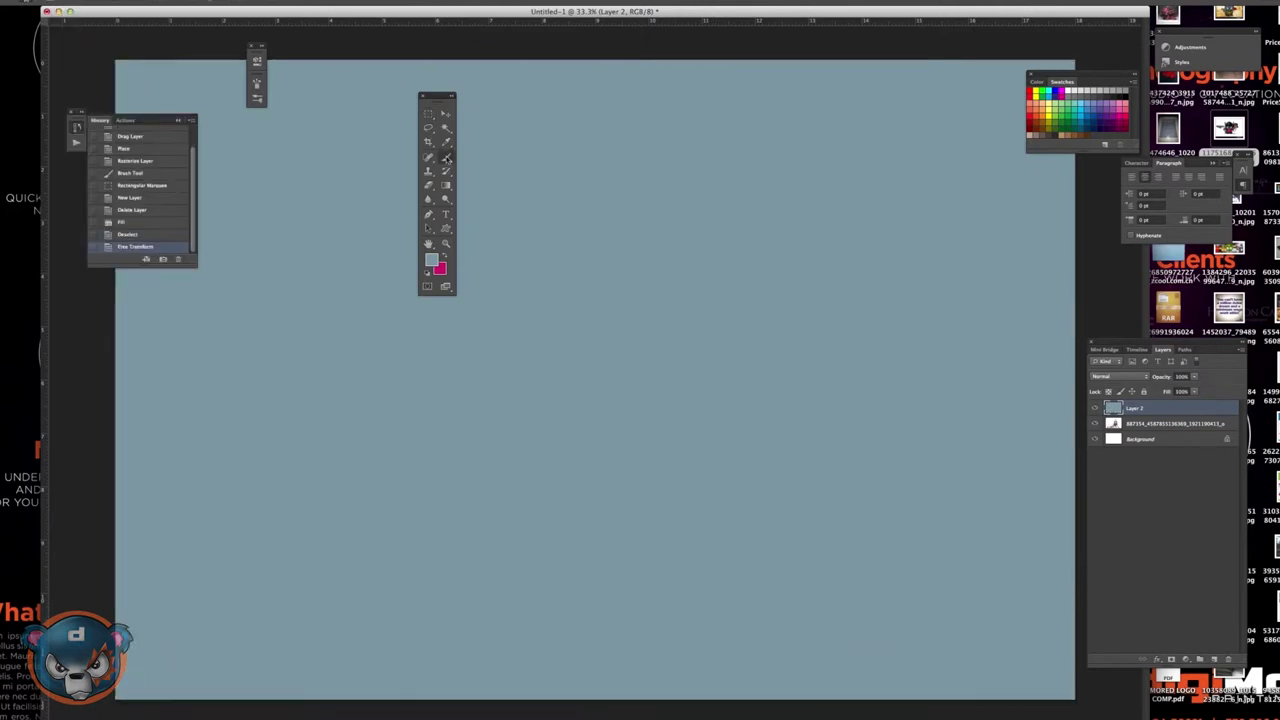
Darken all four canvas corners with gradients on a new vignette layer
key(ctrl+shift+n)
key(g)
drag(130, 612, 303, 437)
drag(130, 75, 300, 250)
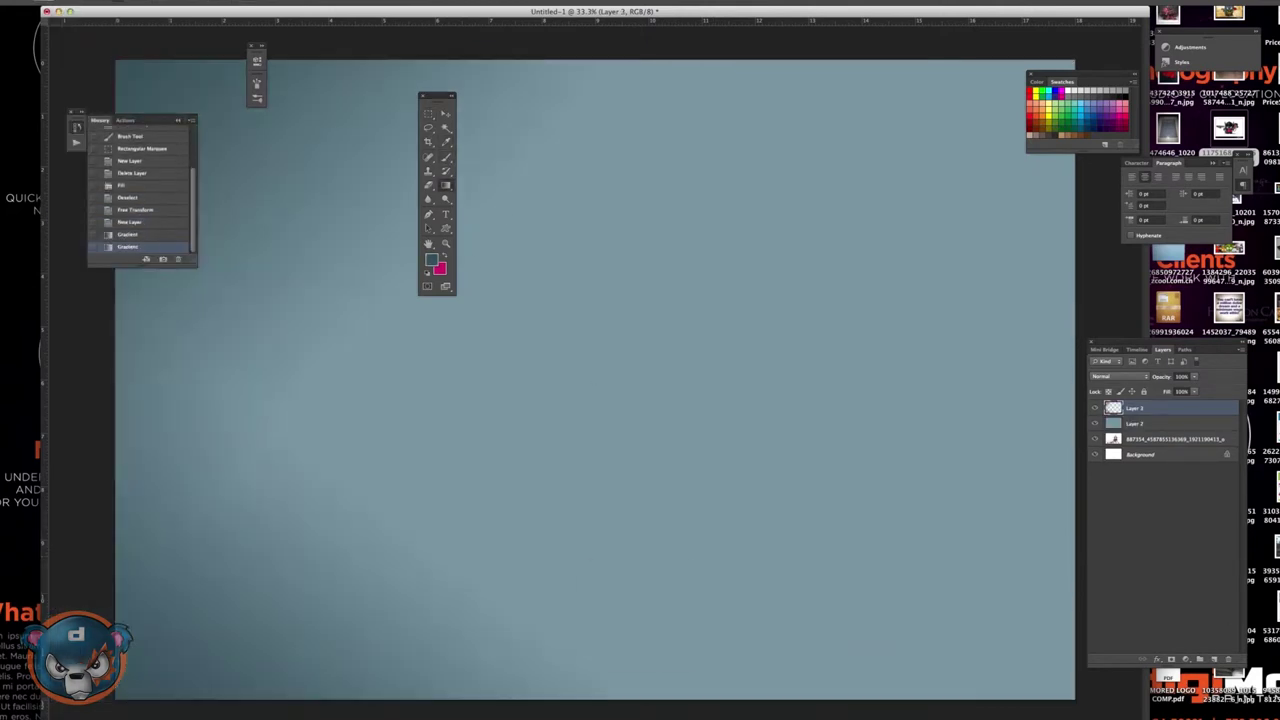
drag(1060, 75, 880, 250)
drag(1060, 690, 880, 510)
drag(130, 75, 320, 280)
Scale the placed blue watercolor to fill the canvas and blend it with Hard Light
drag(829, 520, 1113, 680)
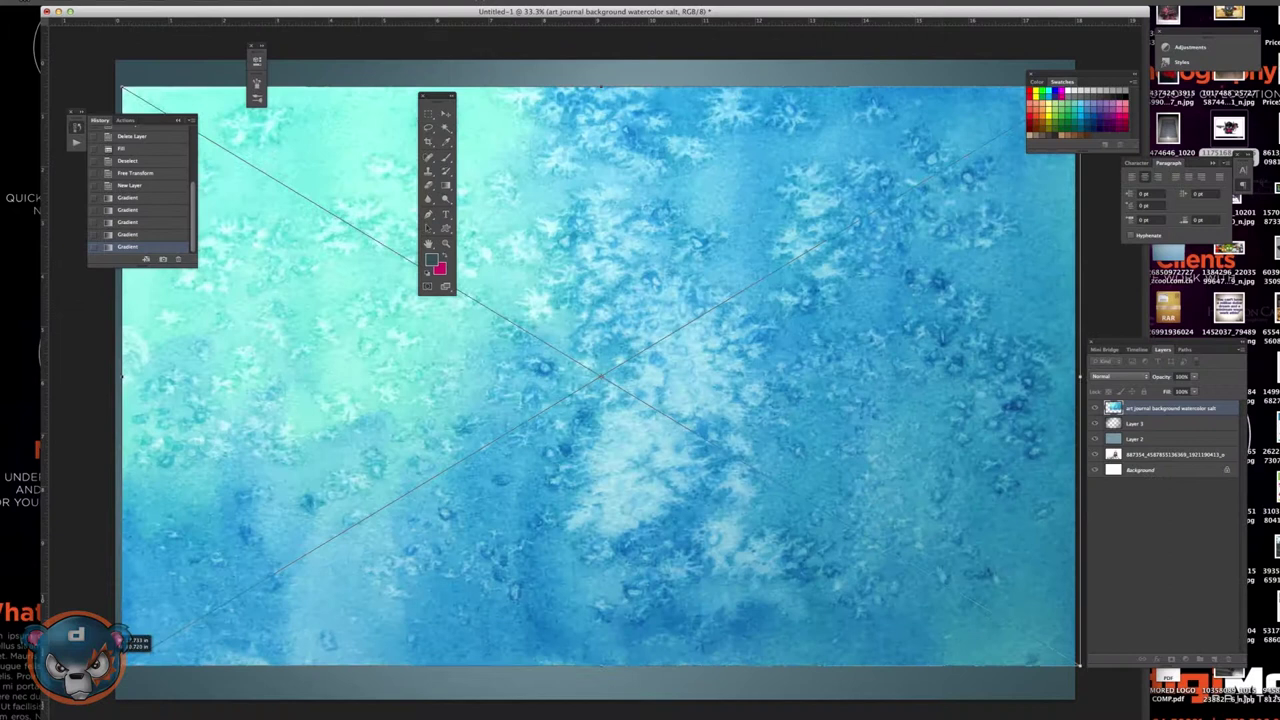
key(Return)
key(shift+alt+o)
click(1118, 376)
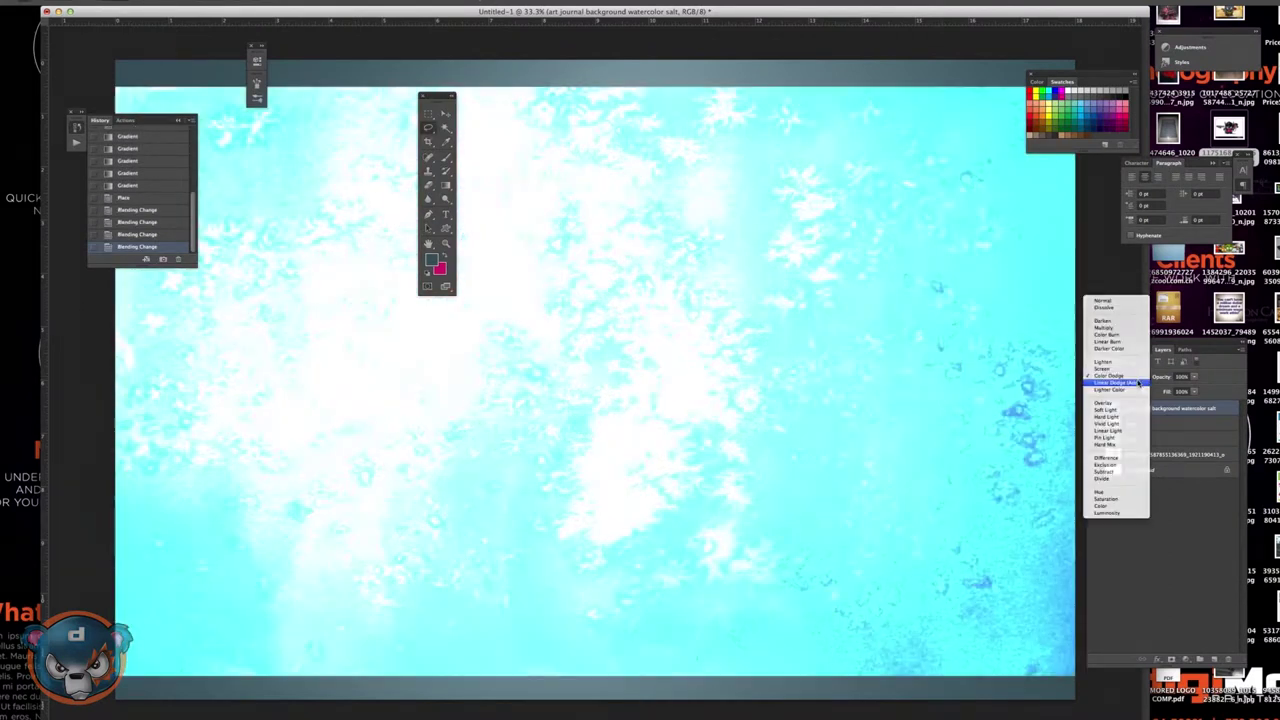
click(1120, 371)
Mask the blue watercolor's corners with gradients and set it to Multiply at 50% opacity
click(1157, 659)
key(d)
drag(130, 612, 300, 440)
drag(1060, 690, 880, 510)
drag(130, 75, 300, 250)
drag(1060, 75, 880, 250)
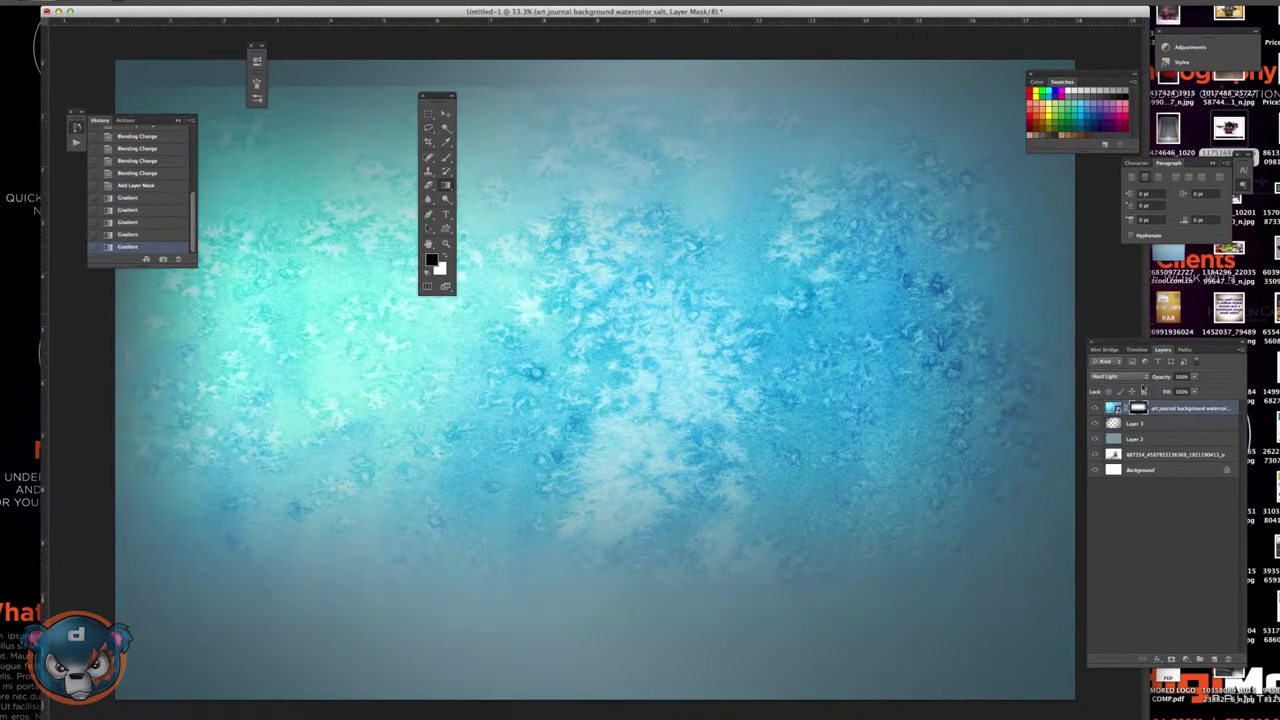
key(shift+alt+m)
key(5)
Enlarge, rotate and flip the purple watercolor texture, then blend it with Multiply
drag(529, 286, 677, 134)
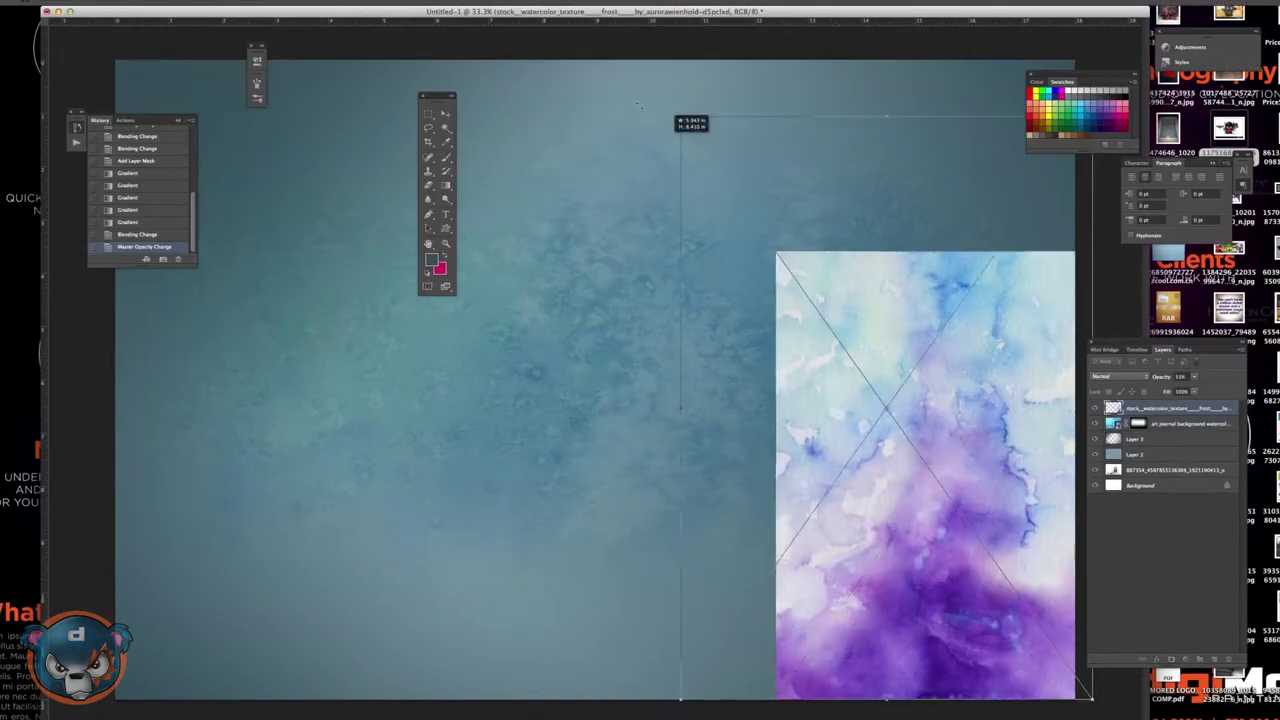
click(85, 209)
drag(1090, 600, 700, 214)
click(1118, 376)
click(1118, 376)
click(1115, 345)
key(shift+plus)
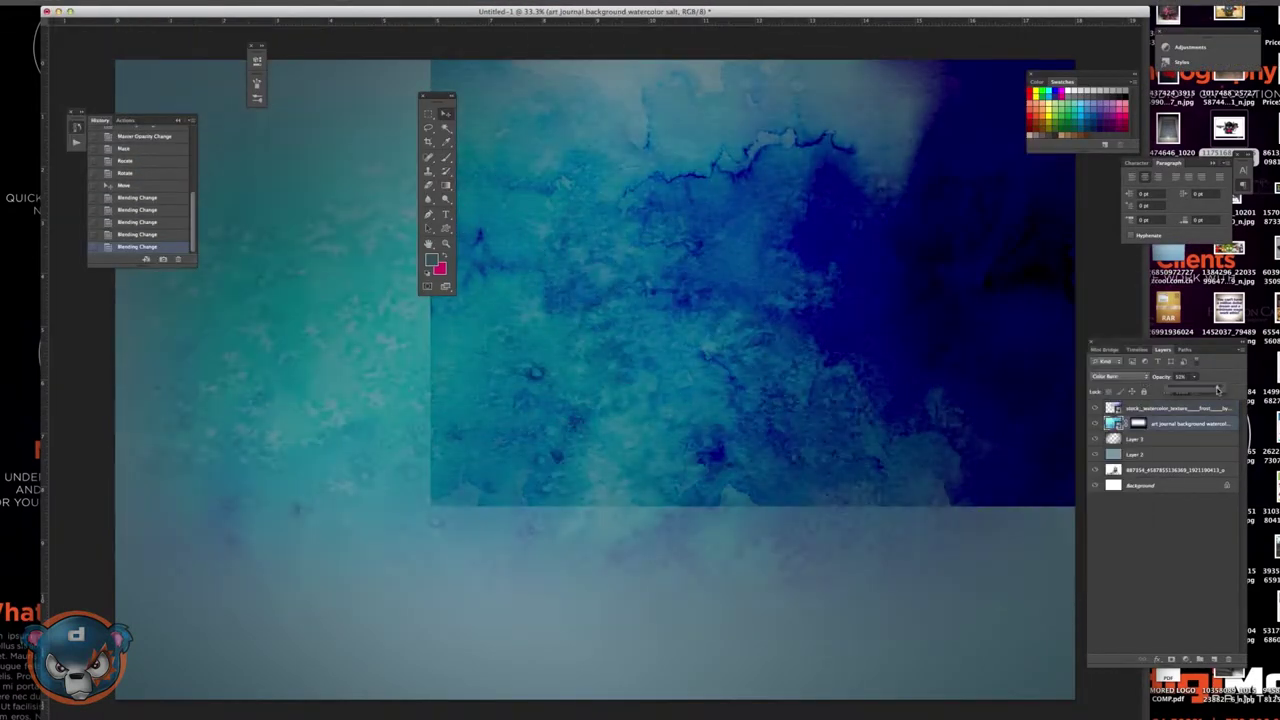
key(shift+plus)
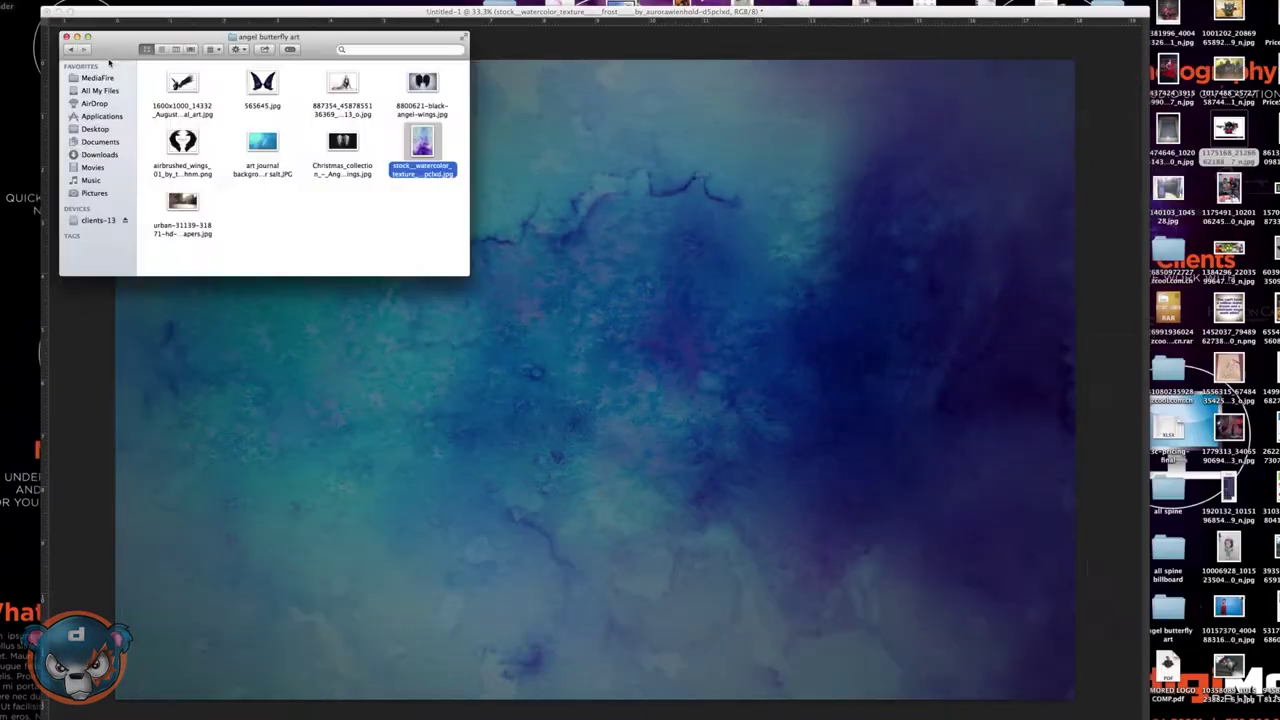
Place the black angel wings image, set it to Multiply and add a layer mask
drag(420, 166, 640, 350)
key(Return)
click(1118, 376)
click(1115, 405)
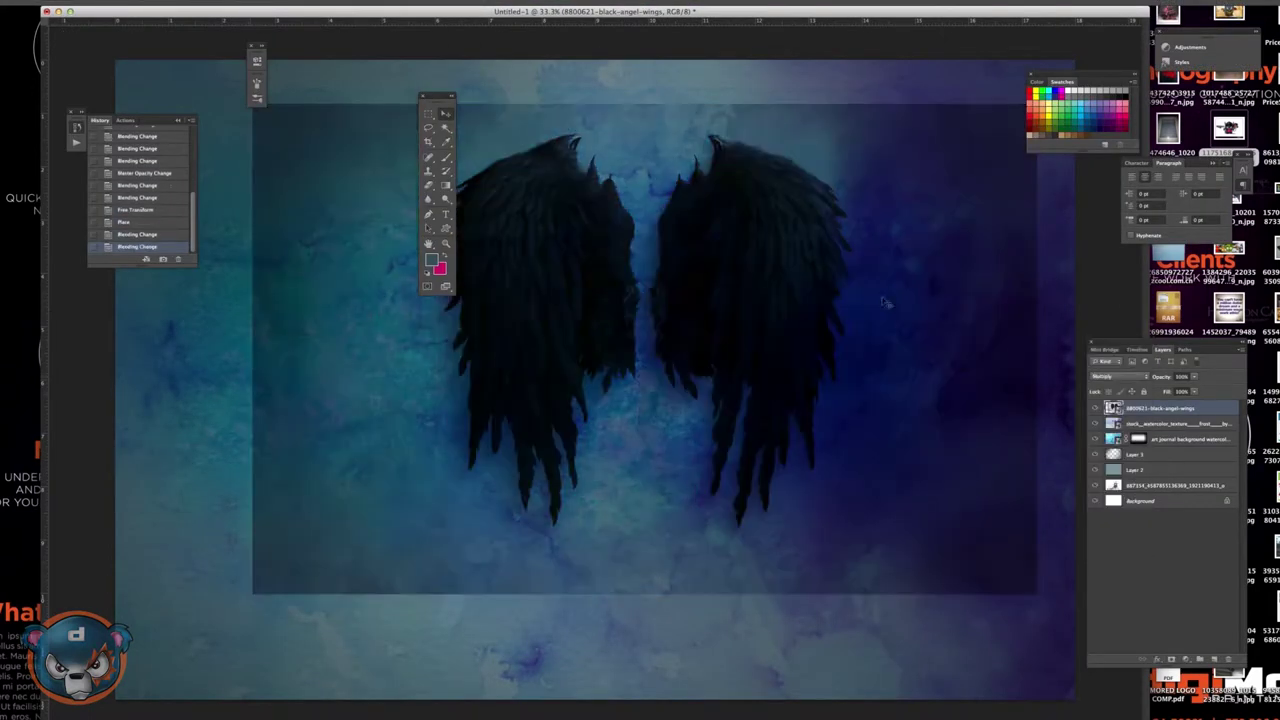
click(1171, 660)
Hide the wings image's rectangular edges on its mask and move the model photo to the top
click(446, 128)
click(305, 133)
shift+click(305, 133)
key(ctrl+d)
key(b)
drag(993, 283, 780, 130)
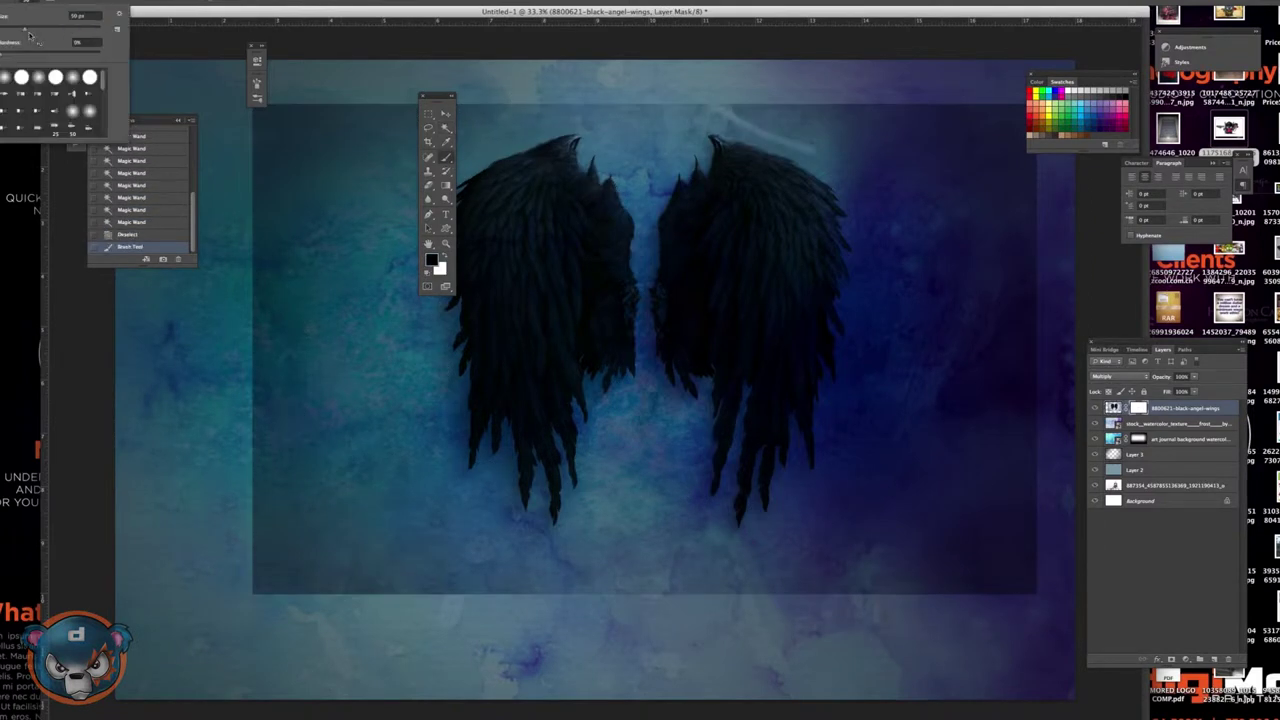
mouse_move(760, 60)
mouse_down()
mouse_move(914, 518)
mouse_move(940, 645)
mouse_up()
drag(437, 97, 76, 339)
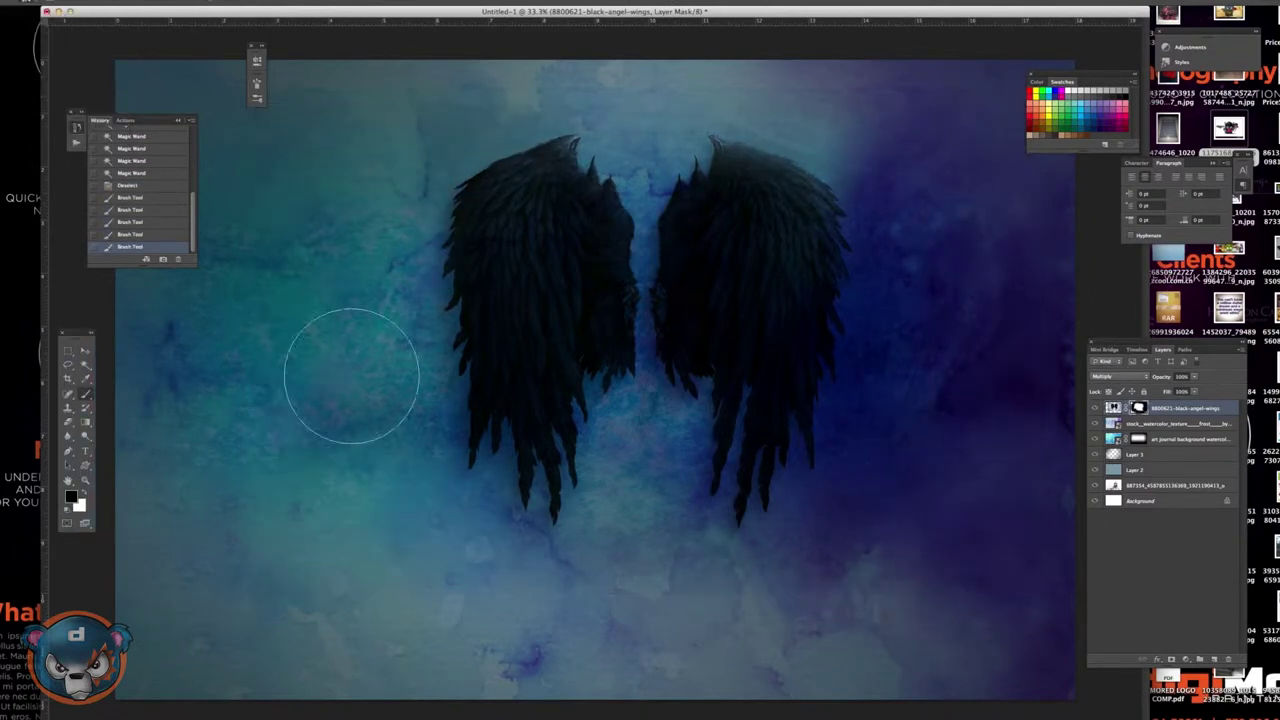
drag(351, 366, 400, 460)
drag(1175, 485, 1190, 408)
Blend the model photo with Multiply and move the wings lower behind her shoulders
click(1118, 376)
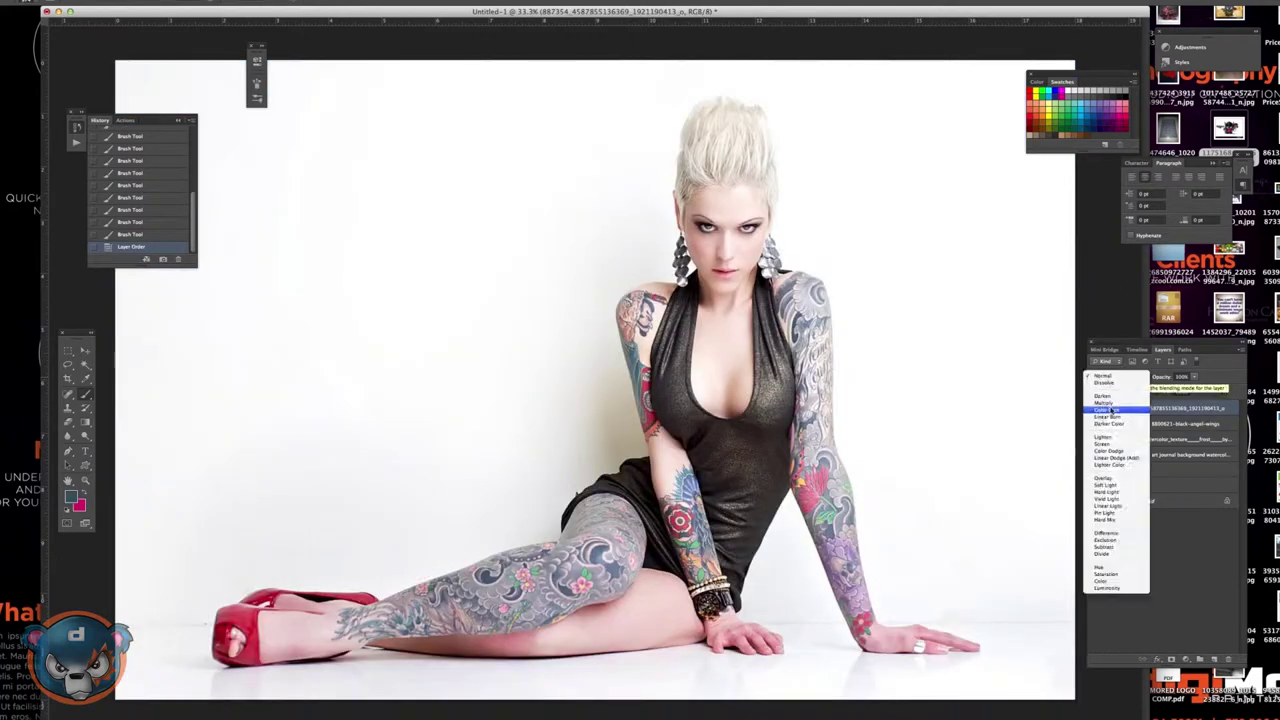
click(1115, 412)
click(1180, 423)
key(v)
mouse_move(250, 70)
mouse_down()
mouse_move(270, 165)
mouse_move(271, 150)
mouse_up()
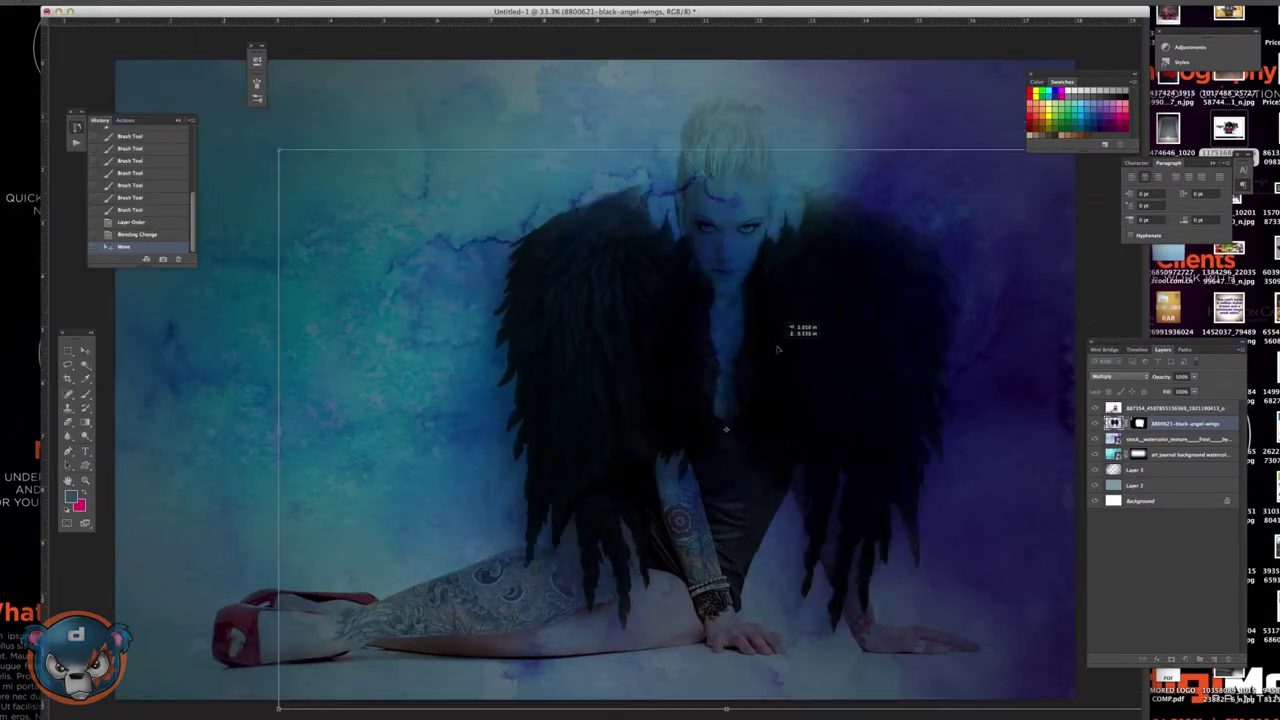
key(Return)
Paint a white glow filling both wing shapes on a new layer
click(1160, 440)
key(ctrl+shift+alt+n)
mouse_move(820, 240)
mouse_down()
mouse_move(940, 320)
mouse_move(850, 420)
mouse_move(945, 360)
mouse_up()
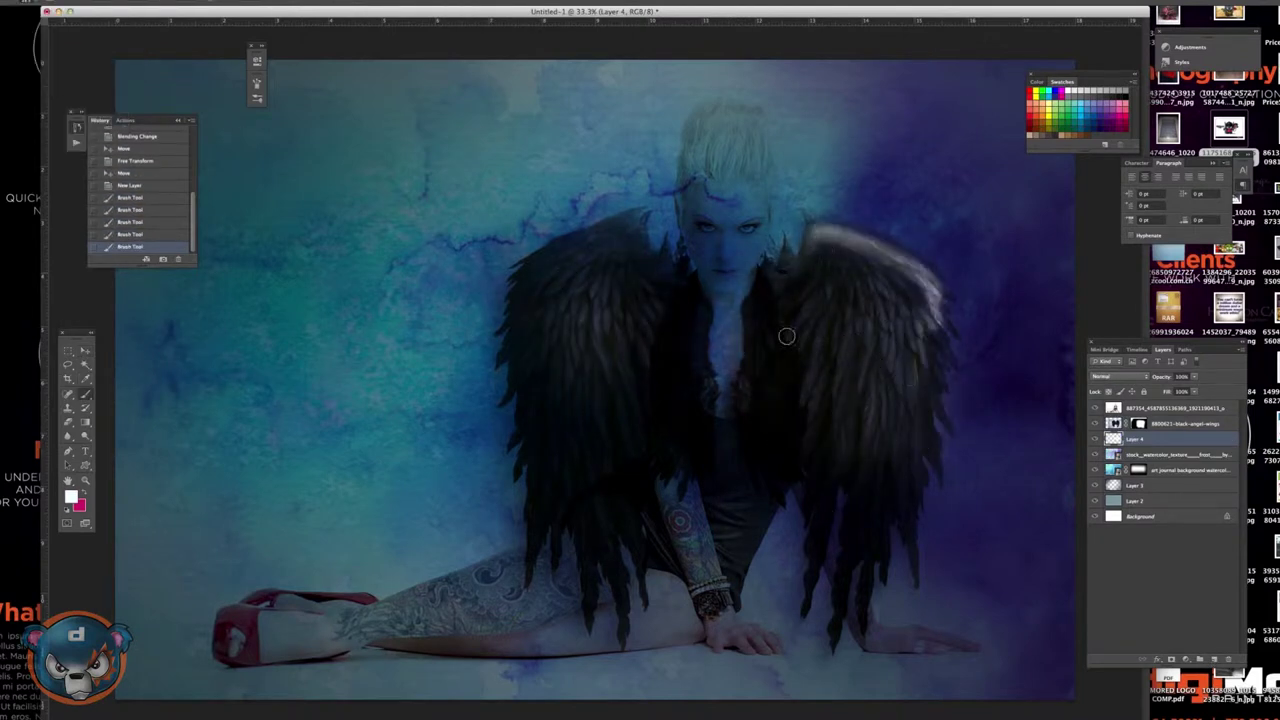
mouse_move(804, 597)
mouse_down()
mouse_move(935, 385)
mouse_move(787, 250)
mouse_up()
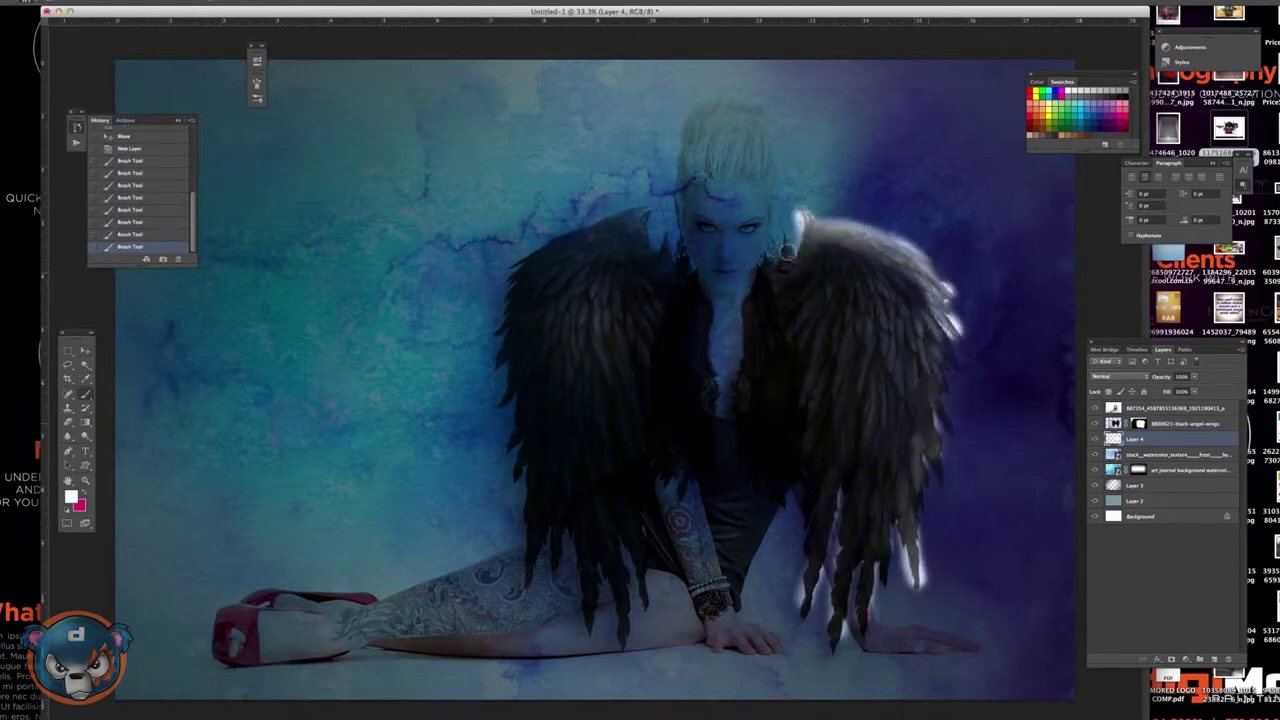
drag(666, 254, 515, 268)
mouse_move(620, 230)
mouse_down()
mouse_move(677, 300)
mouse_move(571, 420)
mouse_up()
mouse_move(505, 280)
mouse_down()
mouse_move(631, 541)
mouse_move(772, 296)
mouse_up()
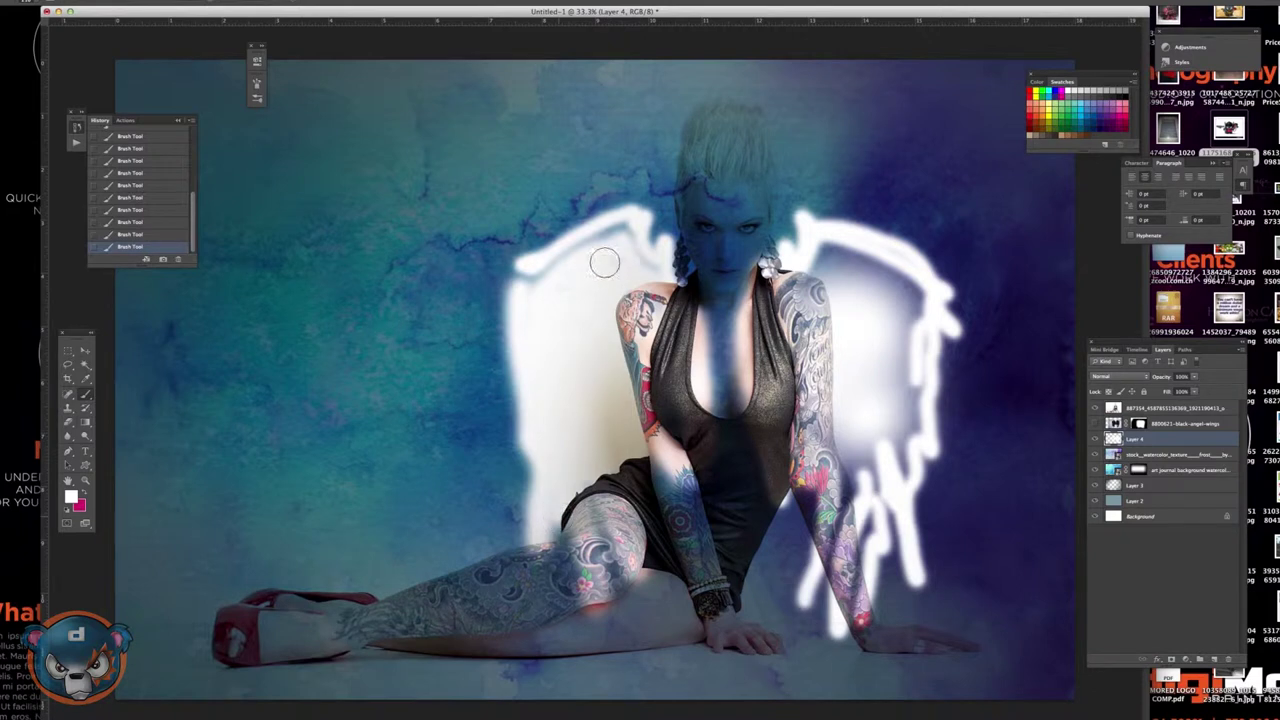
drag(604, 262, 675, 280)
mouse_move(901, 418)
mouse_down()
mouse_move(814, 257)
mouse_move(834, 293)
mouse_up()
drag(532, 299, 555, 530)
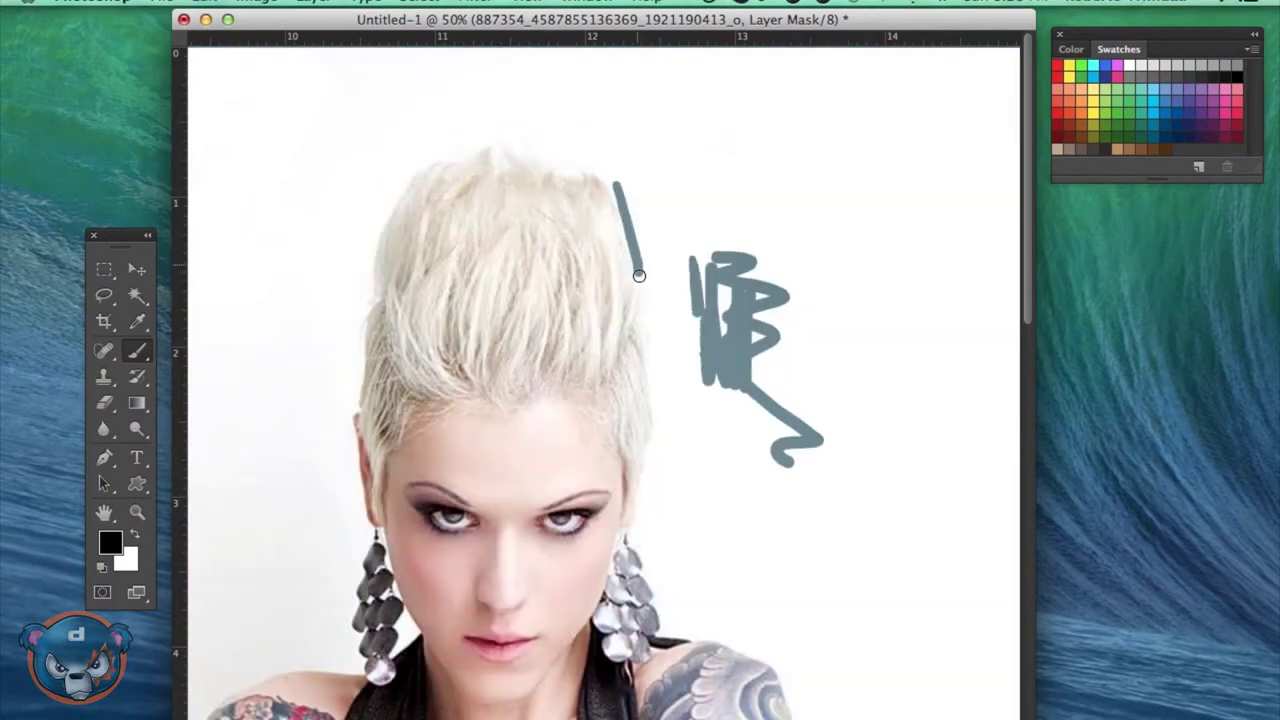
Paint the mask along the hair, the arm's right edge and the dress-arm gap
drag(639, 275, 638, 495)
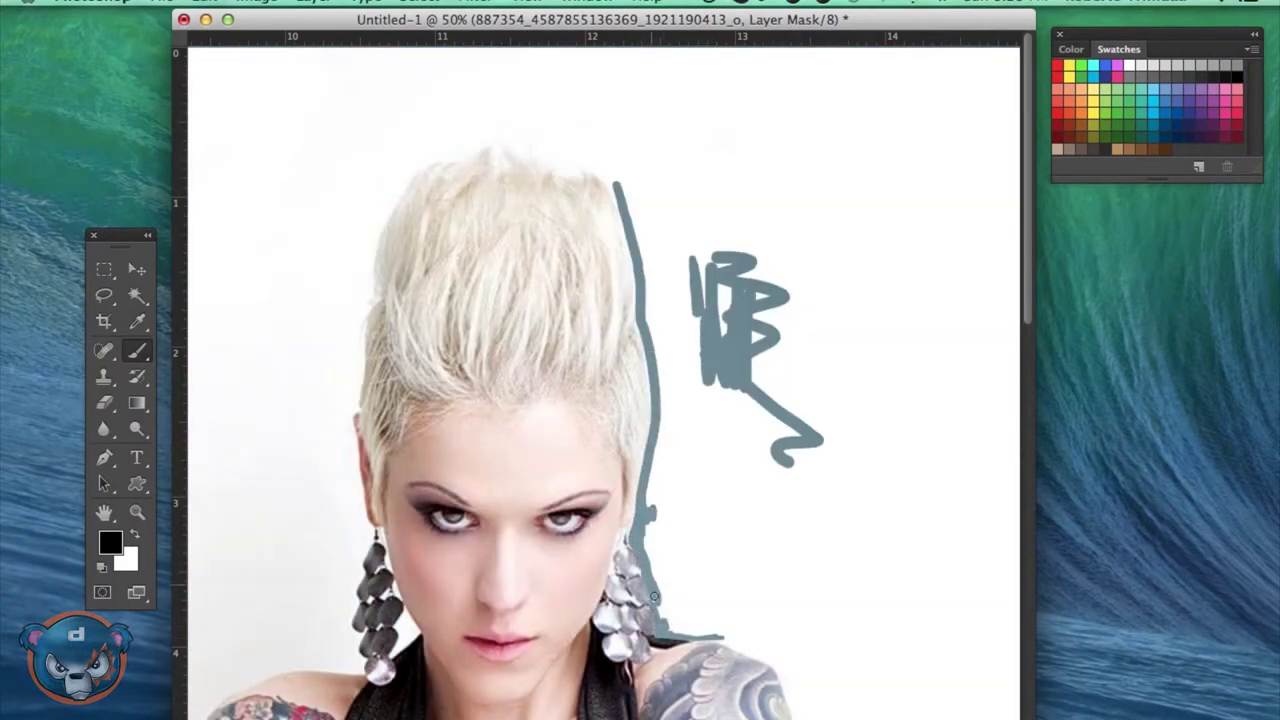
drag(795, 614, 732, 349)
scroll(623, 345, down, 4)
scroll(623, 345, right, 1)
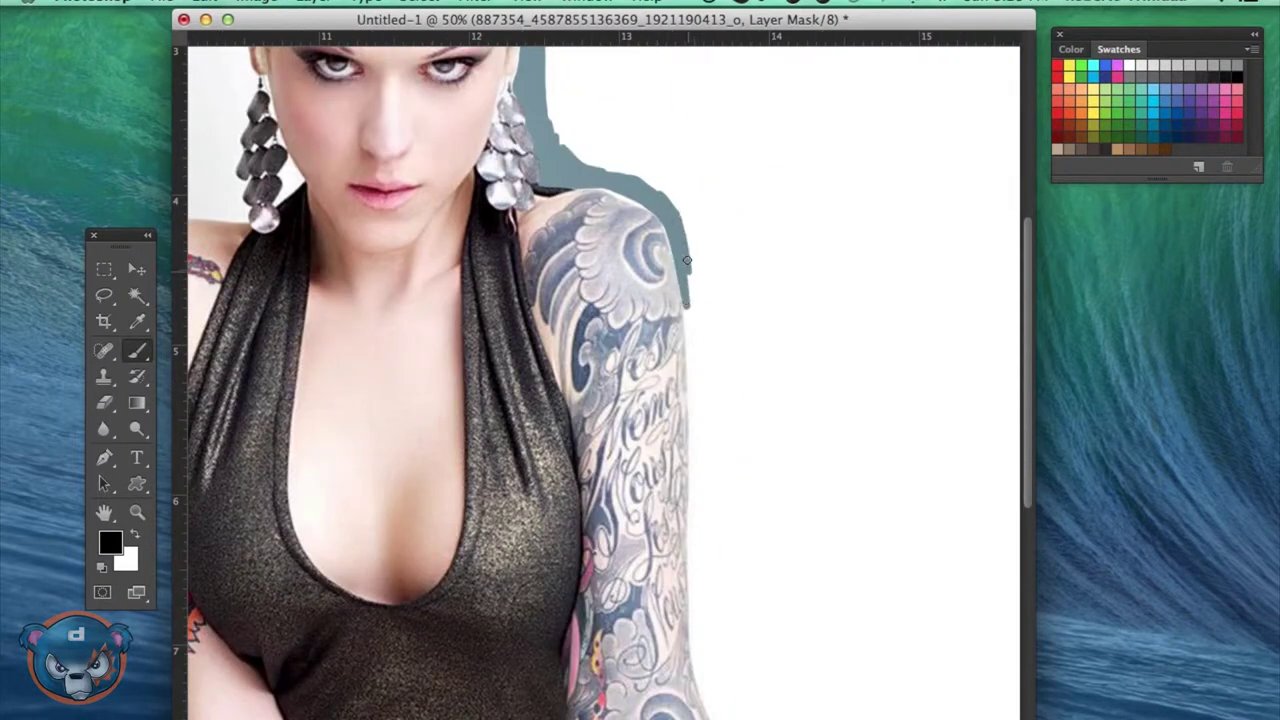
drag(689, 622, 700, 595)
scroll(689, 622, down, 4)
scroll(695, 610, down, 3)
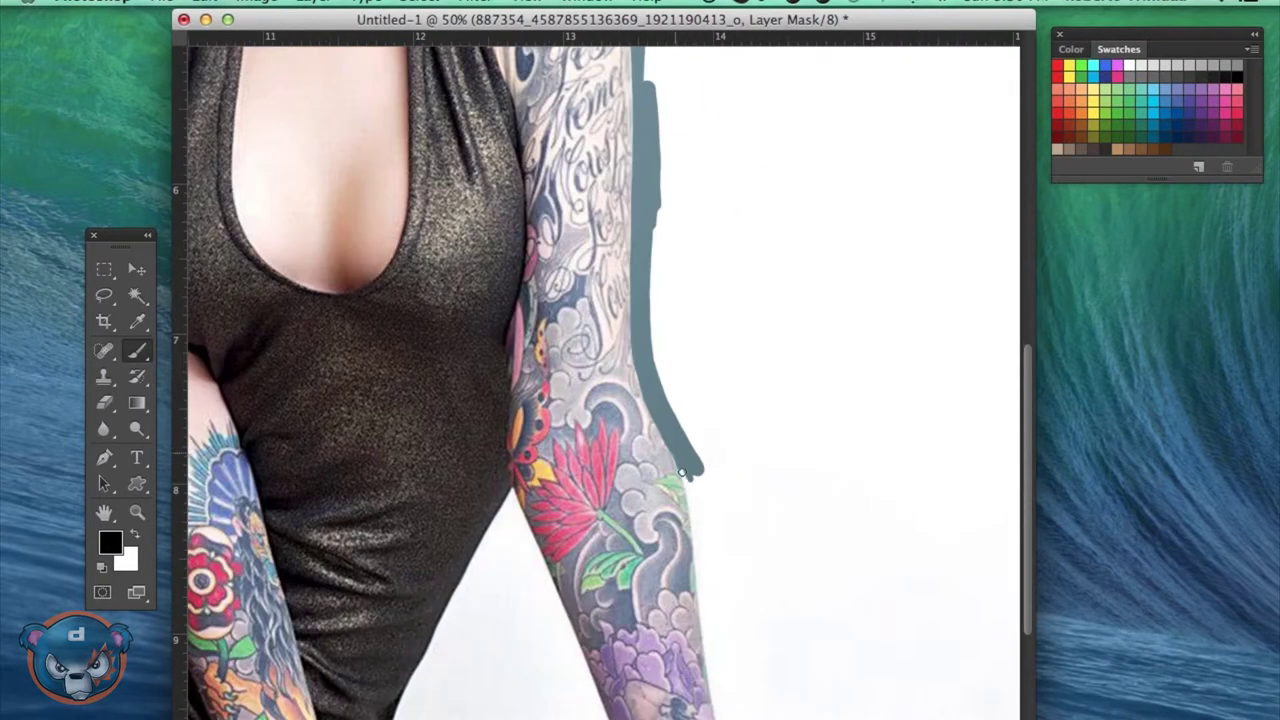
scroll(700, 595, down, 3)
drag(680, 312, 720, 648)
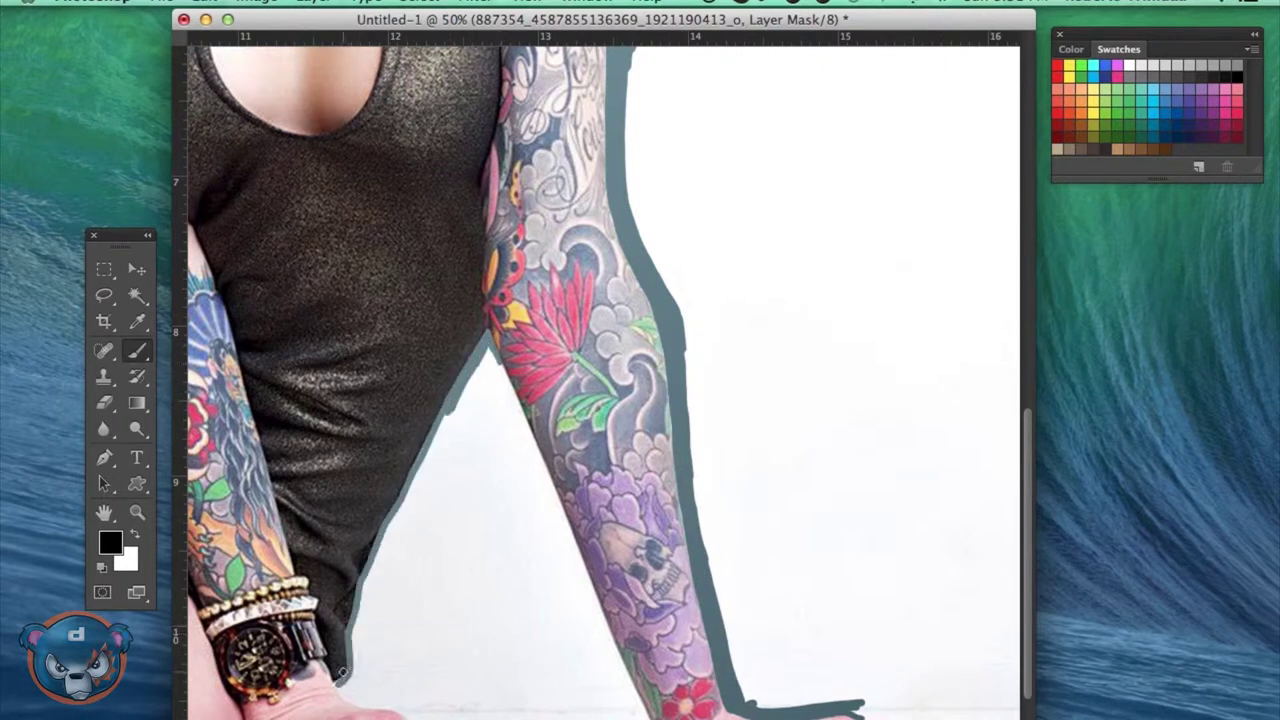
drag(490, 350, 384, 683)
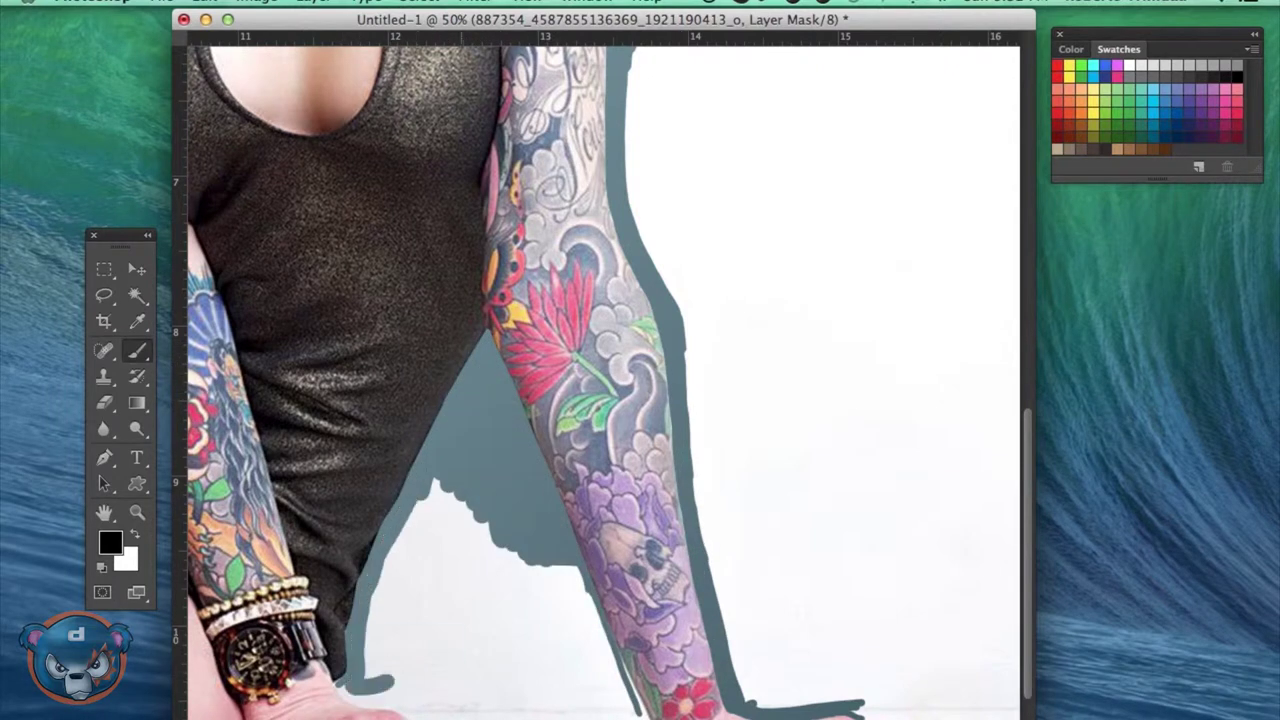
scroll(518, 404, down, 3)
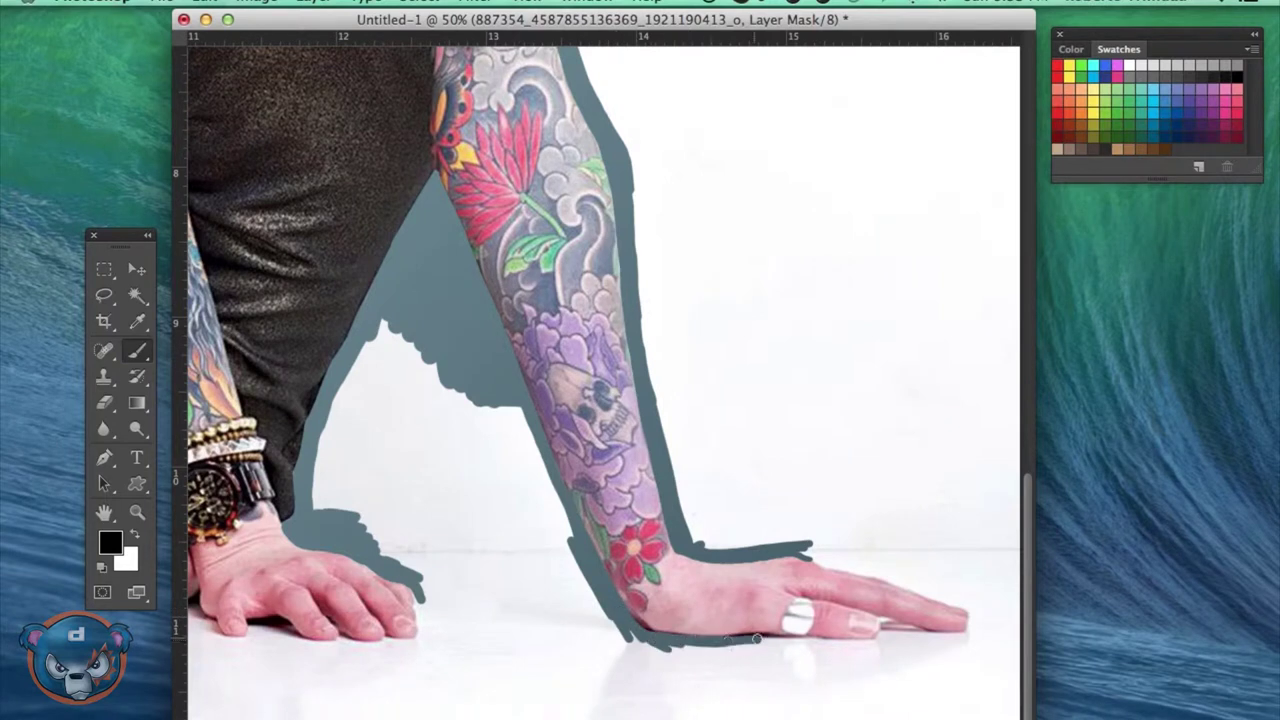
Mask the floor beside the hand and, with a larger brush, the background right of the model
drag(757, 638, 711, 629)
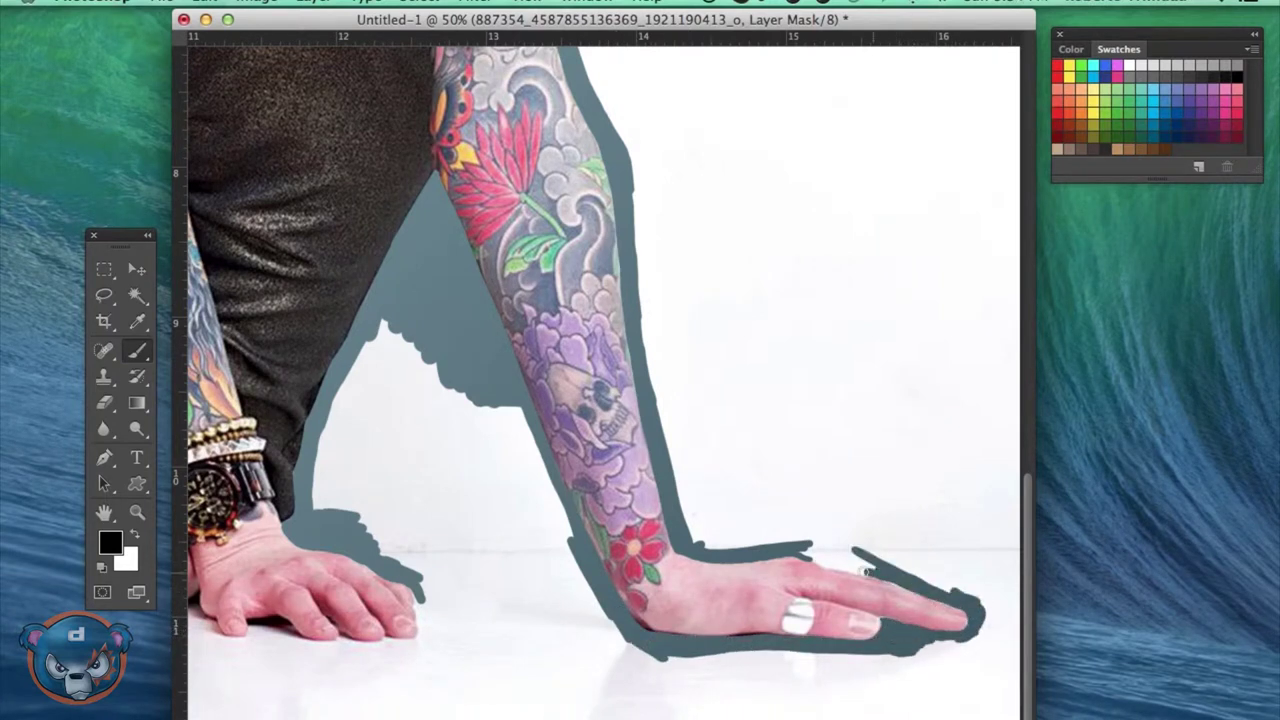
drag(470, 330, 330, 530)
drag(380, 660, 960, 690)
mouse_move(700, 160)
mouse_down()
mouse_move(700, 540)
mouse_move(1000, 600)
mouse_up()
key(ctrl+0)
key(bracketright)
key(bracketright)
key(bracketright)
mouse_move(760, 60)
mouse_down()
mouse_move(800, 250)
mouse_move(920, 560)
mouse_move(900, 500)
mouse_up()
mouse_move(980, 600)
mouse_down()
mouse_move(879, 359)
mouse_move(905, 530)
mouse_up()
Zoom in and mask the background around the model's hair
key(ctrl+plus)
key(ctrl+plus)
key(ctrl+plus)
scroll(808, 251, up, 5)
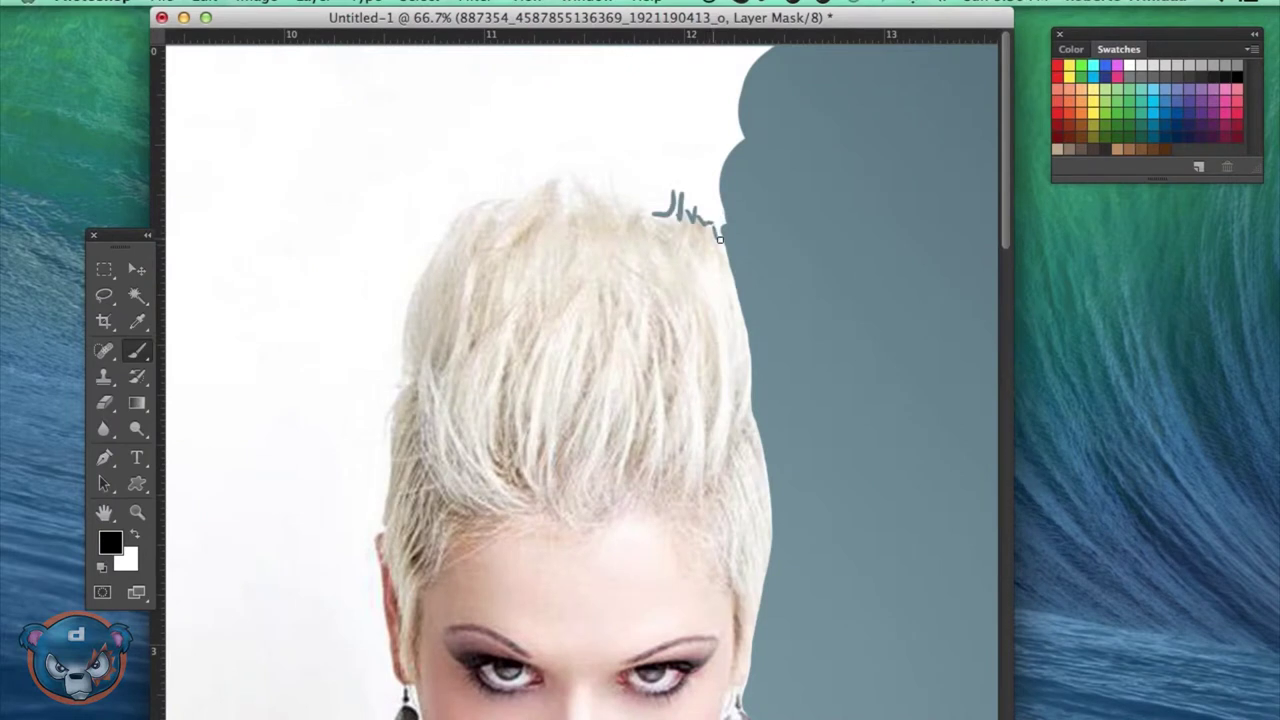
mouse_move(490, 163)
mouse_down()
mouse_move(466, 194)
mouse_move(294, 240)
mouse_move(300, 380)
mouse_up()
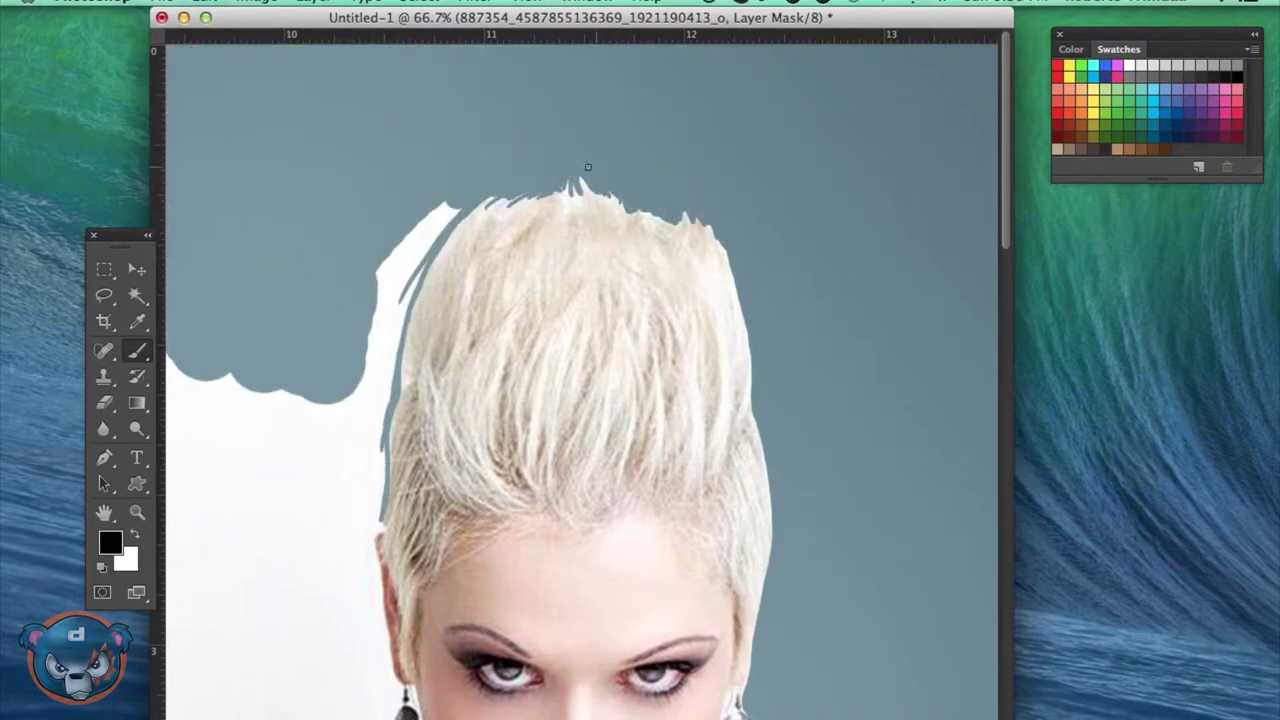
drag(445, 205, 355, 434)
scroll(400, 692, down, 5)
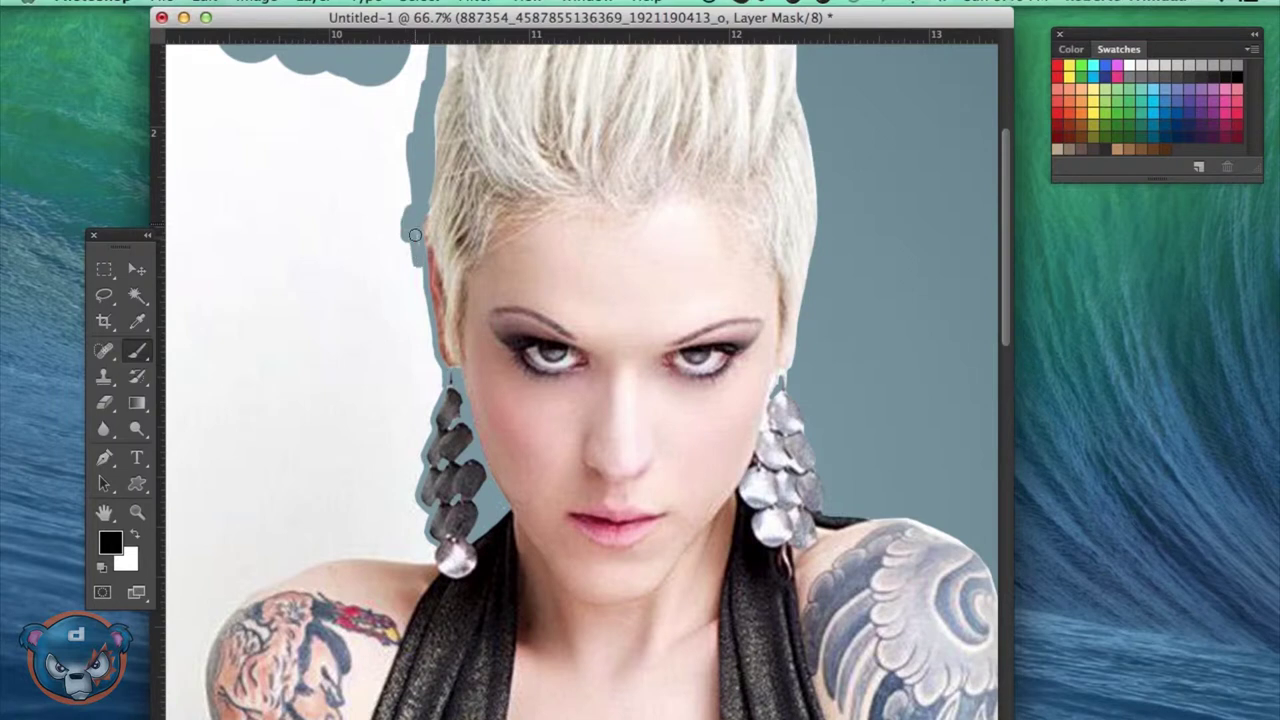
scroll(408, 537, left, 5)
Mask along the left shoulder and the outer edge of the left arm
mouse_move(890, 365)
mouse_down()
mouse_move(700, 410)
mouse_move(685, 580)
mouse_up()
scroll(685, 580, down, 3)
drag(665, 190, 724, 512)
mouse_move(743, 716)
mouse_down()
mouse_move(674, 323)
mouse_move(711, 542)
mouse_up()
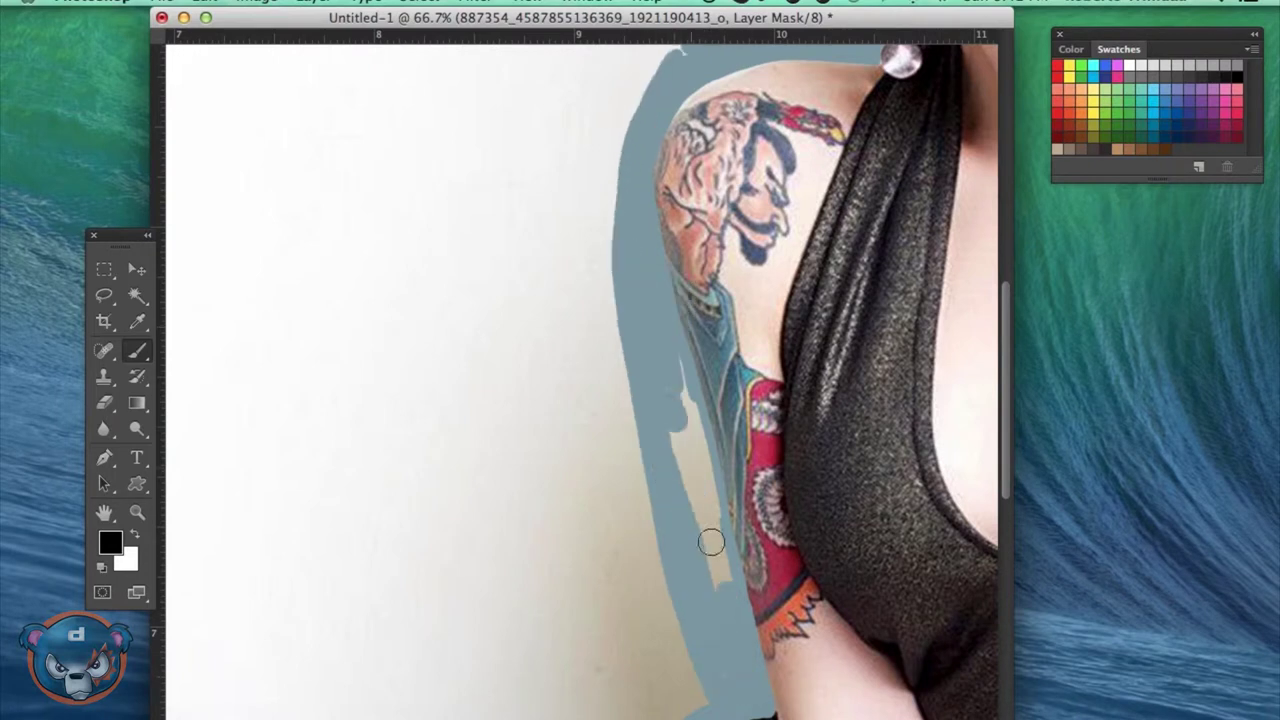
scroll(711, 542, down, 5)
scroll(711, 542, left, 2)
scroll(568, 558, down, 3)
scroll(568, 558, left, 2)
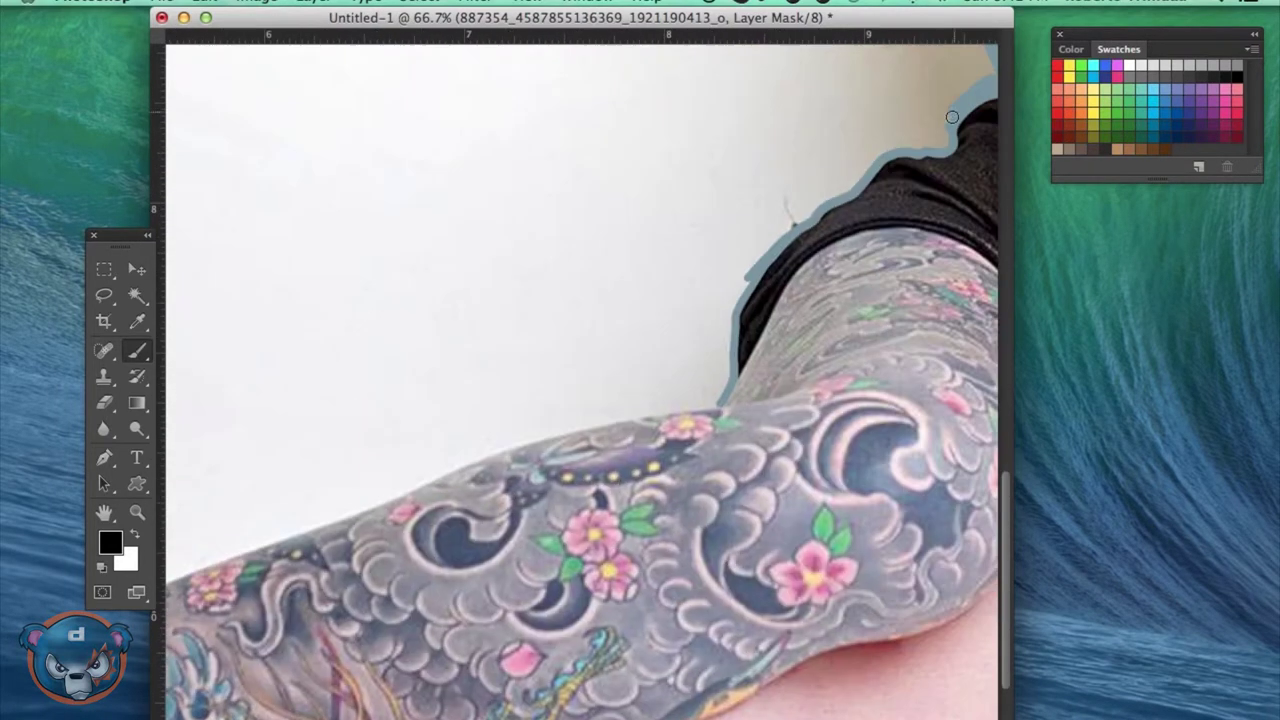
Mask along the tattooed leg's top edge and above the red shoe
mouse_move(717, 404)
mouse_down()
mouse_move(514, 400)
mouse_move(180, 570)
mouse_move(276, 524)
mouse_up()
scroll(576, 524, left, 4)
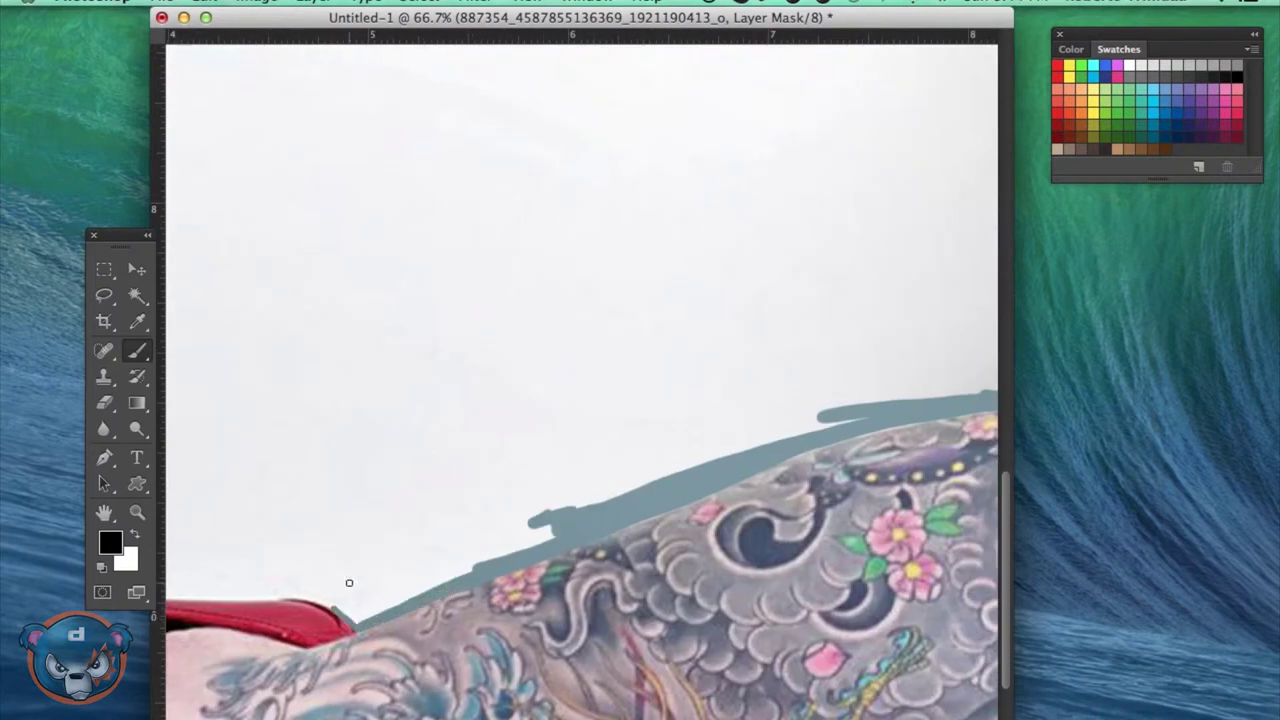
scroll(349, 583, left, 4)
scroll(711, 286, down, 3)
drag(628, 382, 182, 329)
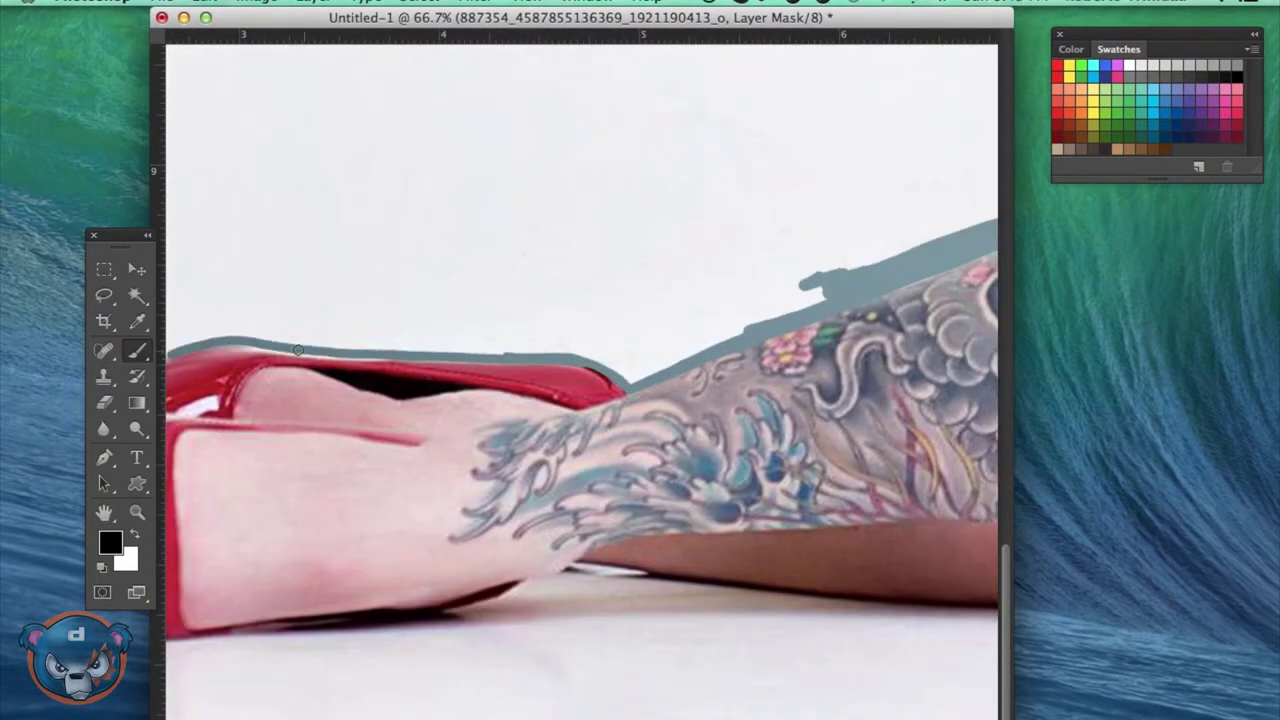
drag(298, 349, 780, 295)
drag(180, 325, 599, 362)
Mask around the red shoe's toe and the floor beneath the leg
scroll(723, 483, left, 4)
drag(545, 325, 365, 477)
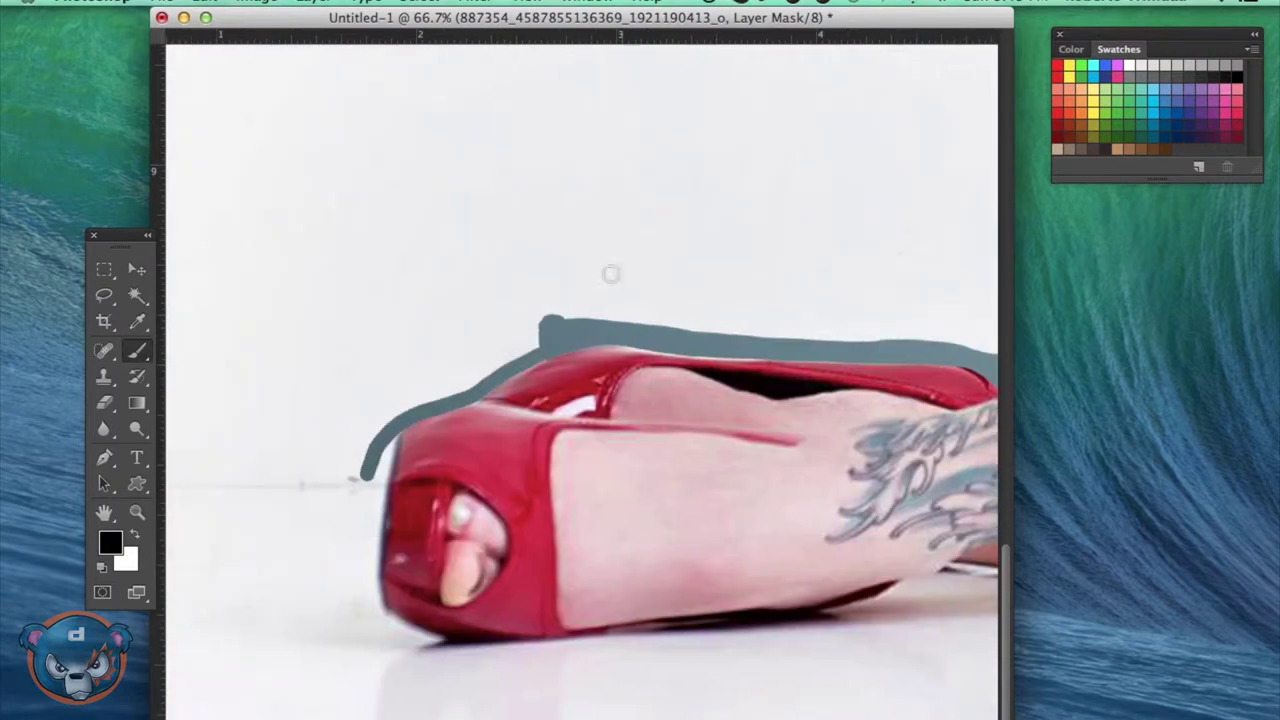
drag(379, 571, 530, 654)
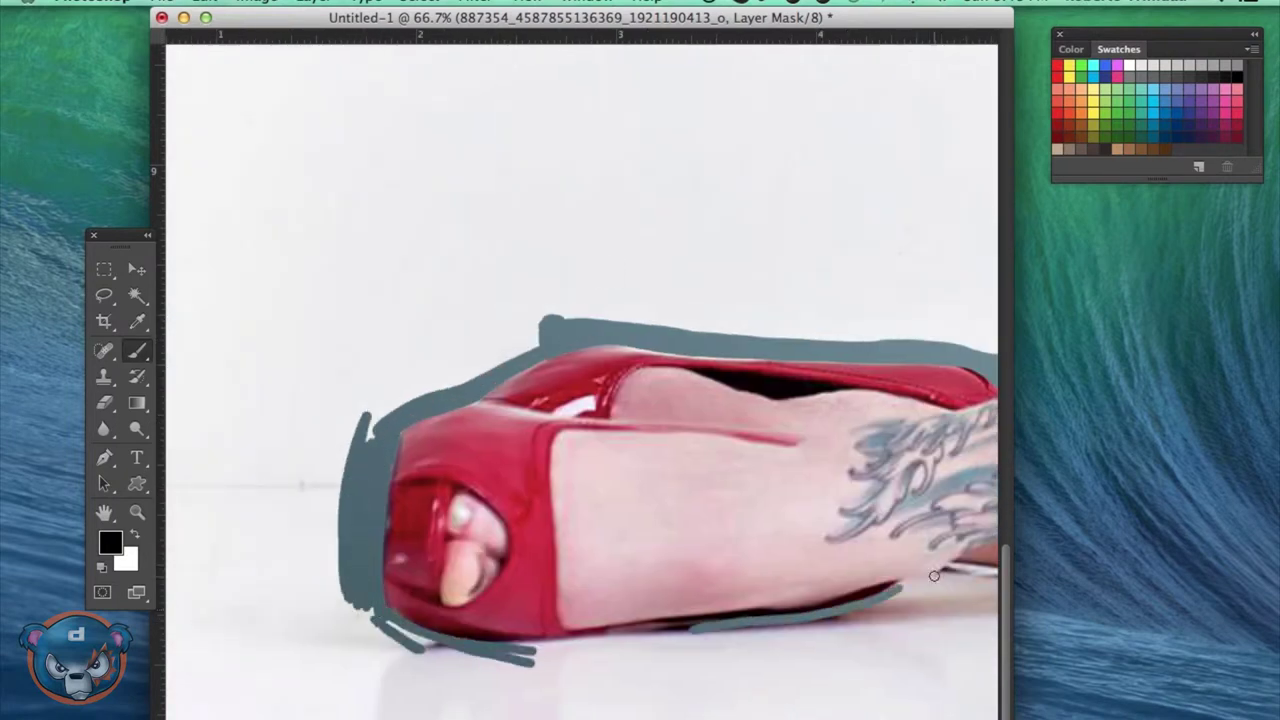
scroll(590, 648, right, 6)
drag(358, 574, 465, 580)
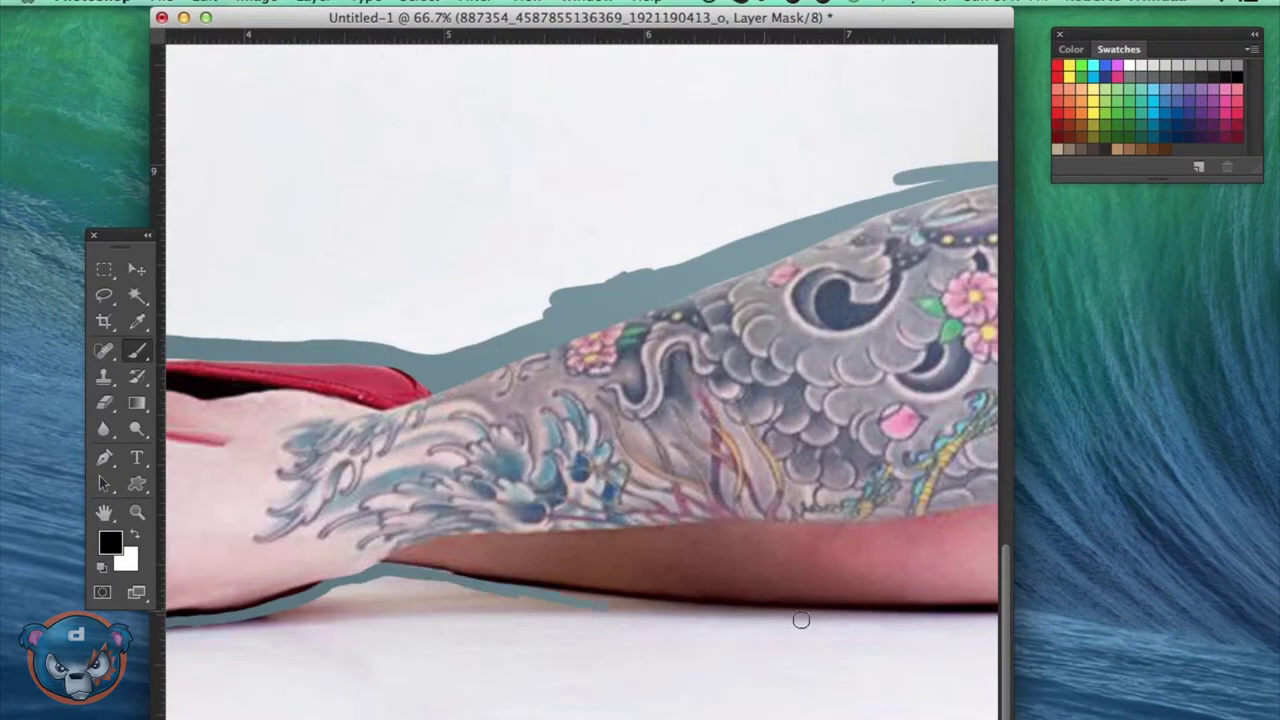
scroll(754, 643, right, 4)
drag(390, 618, 737, 617)
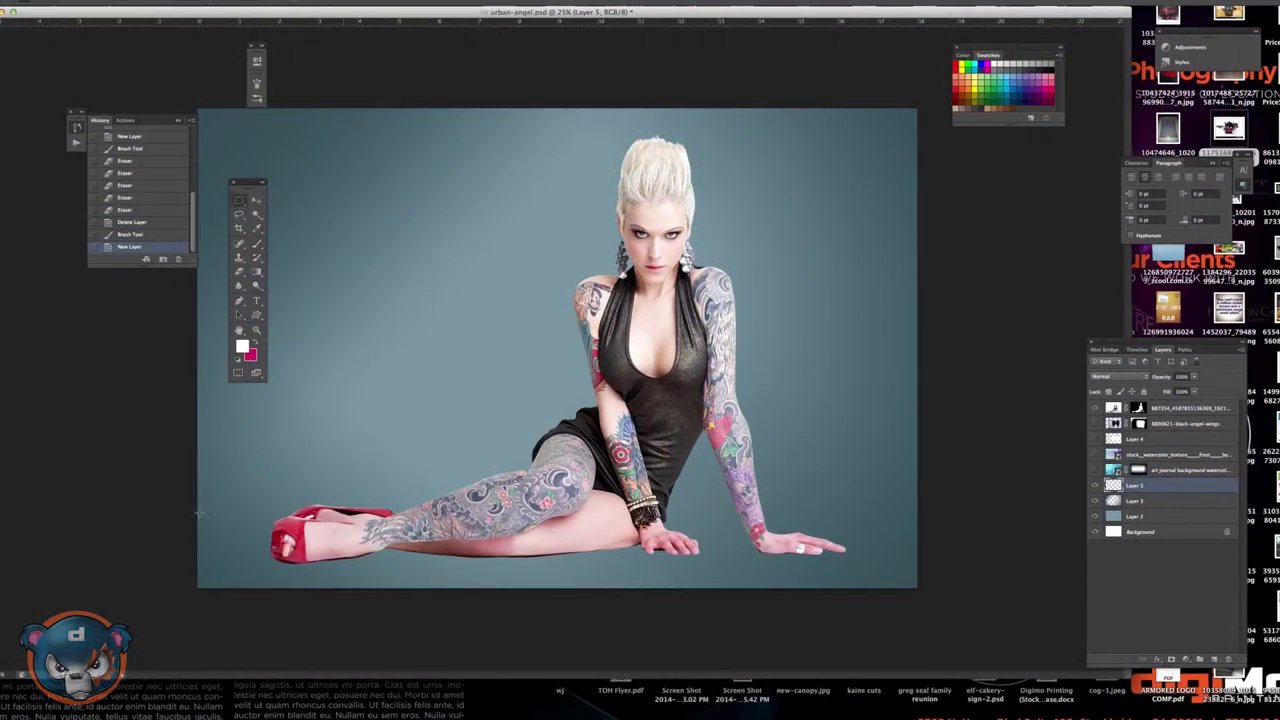
Fill the floor strip with a dark teal gradient
click(241, 346)
click(251, 434)
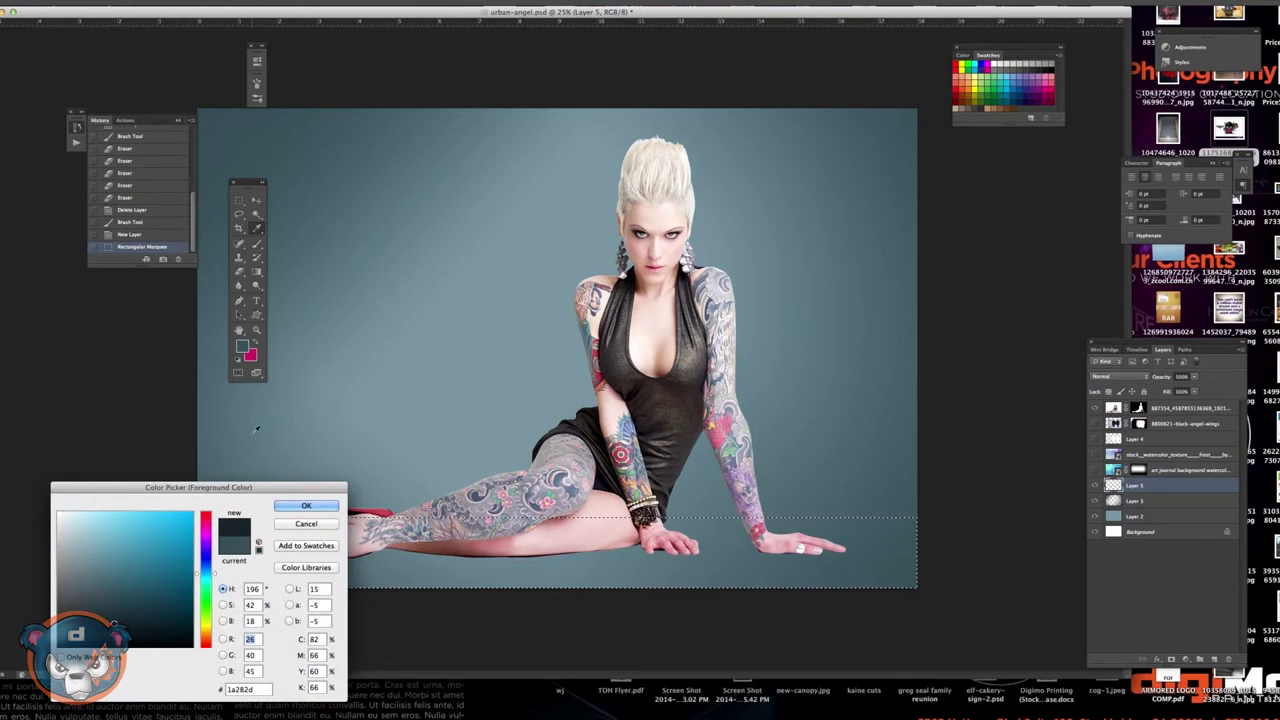
key(Return)
drag(577, 508, 590, 570)
Darken the lassoed wall area with two gradients on a new layer, then return to the model's mask
key(l)
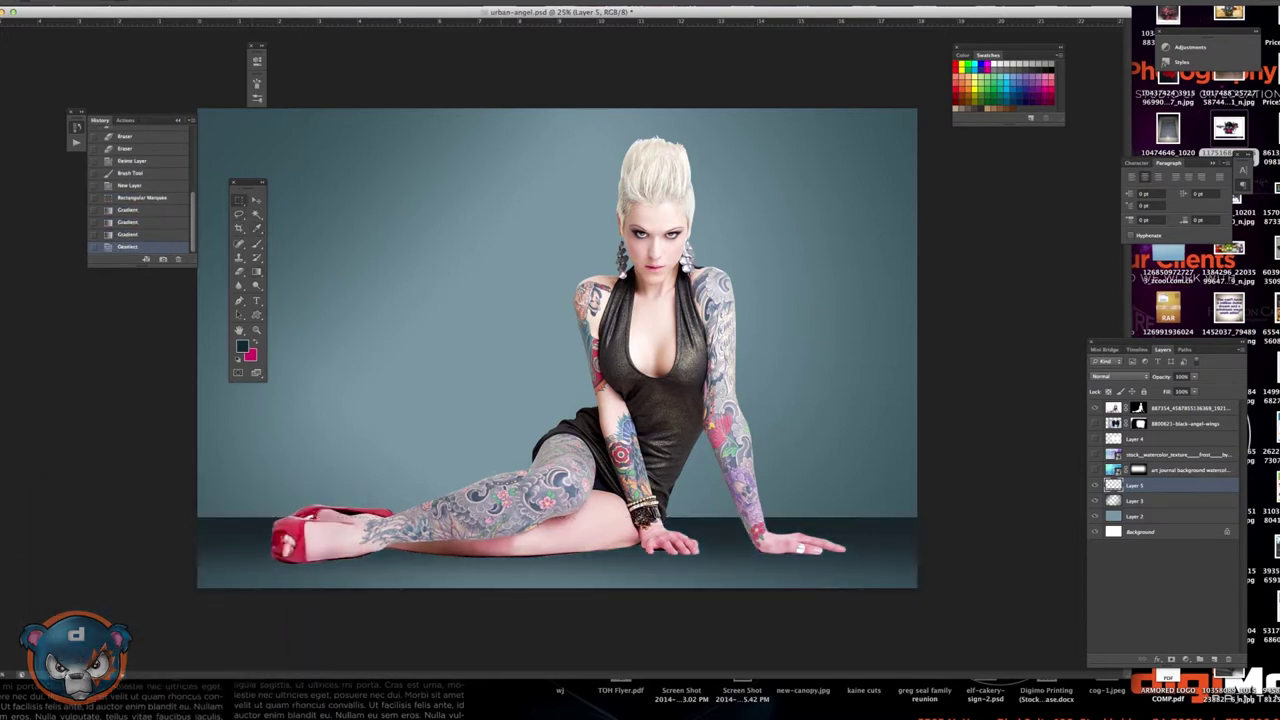
key(ctrl+shift+alt+n)
key(g)
drag(550, 515, 550, 200)
key(l)
key(ctrl+d)
key(g)
drag(550, 515, 550, 200)
key(l)
key(ctrl+d)
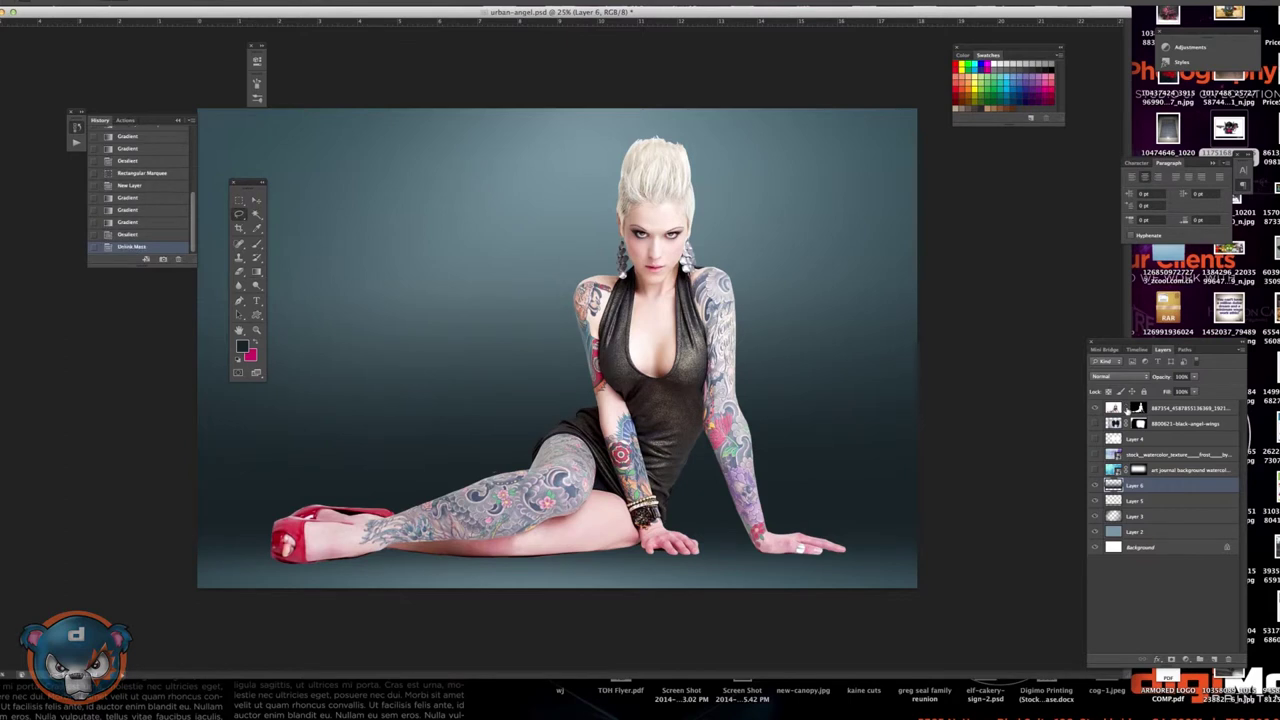
drag(522, 292, 410, 320)
key(ctrl+plus)
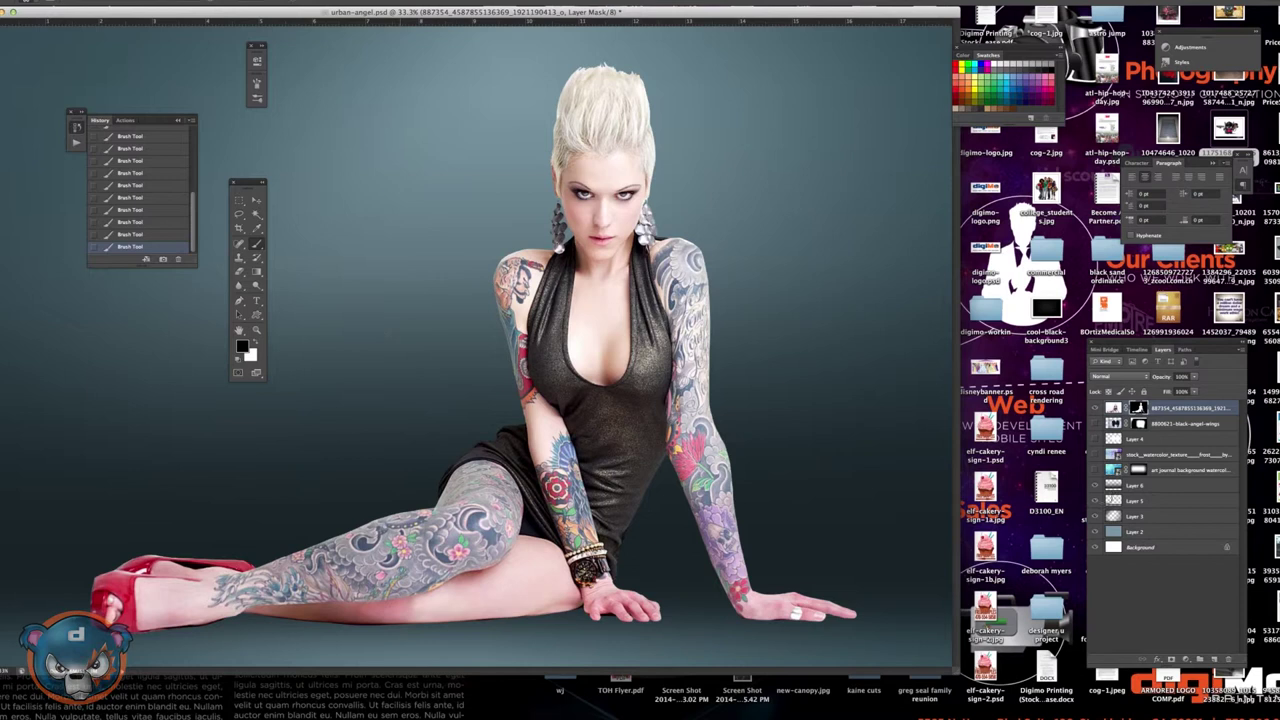
Show the blue-purple watercolor texture layer behind the model
click(1157, 455)
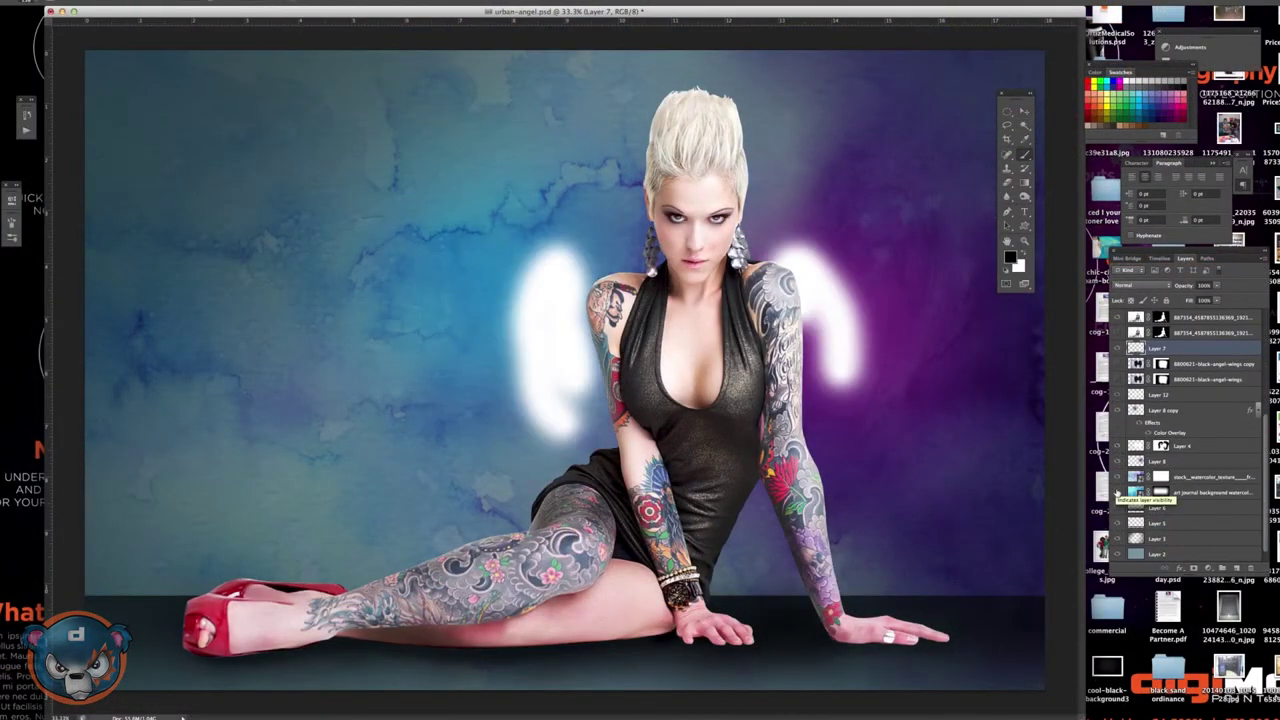
Show the black wings layer and close the layered composite document
click(1118, 414)
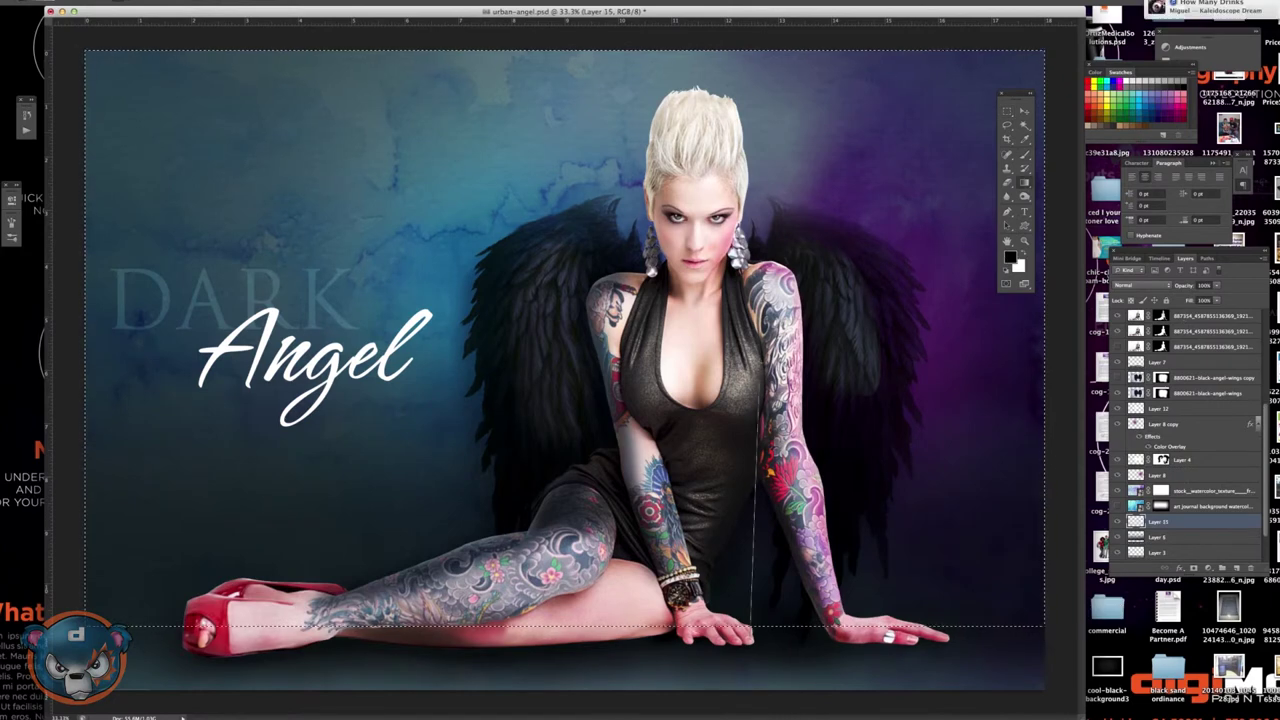
key(super+w)
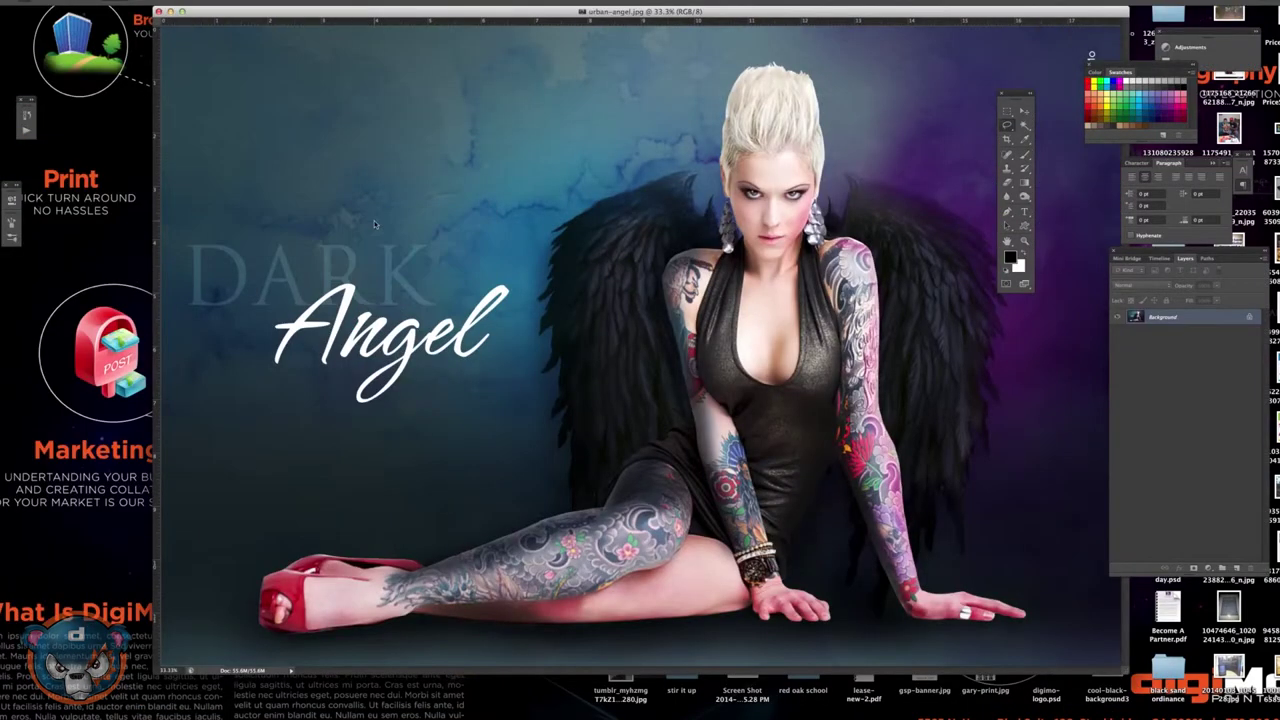
Open the Filter menu over the flattened urban-angel.jpg
click(232, 2)
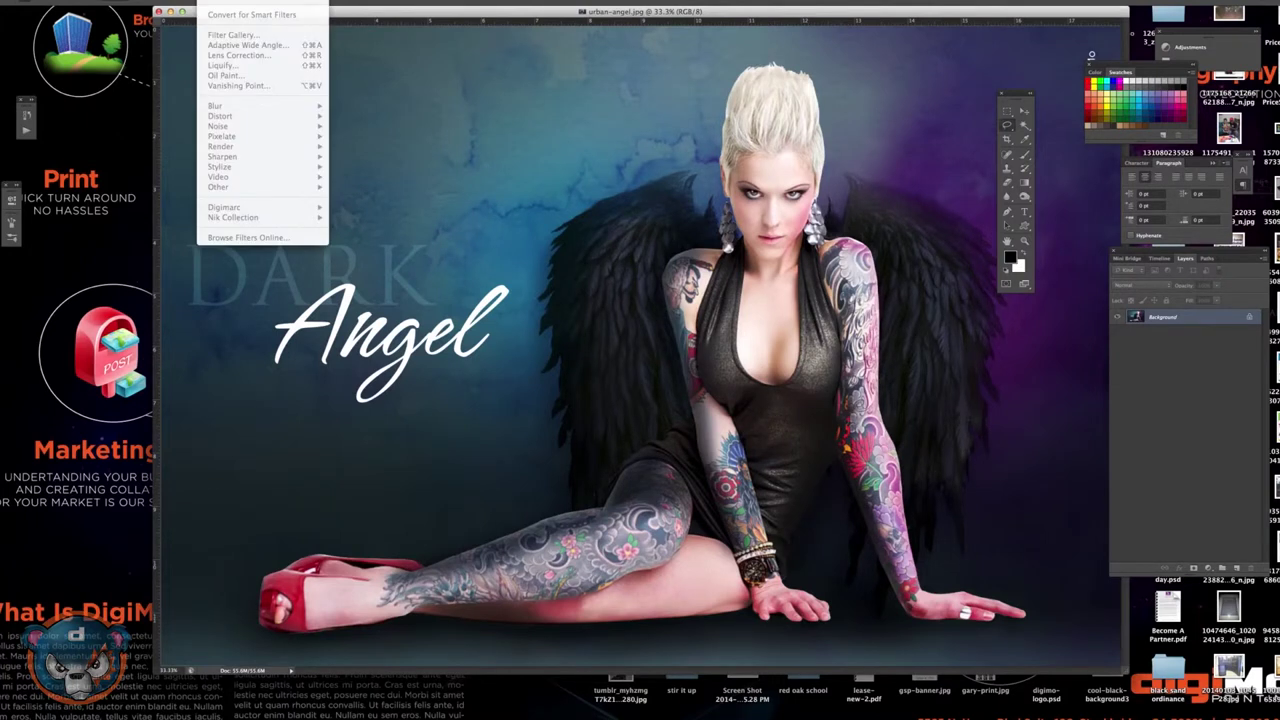